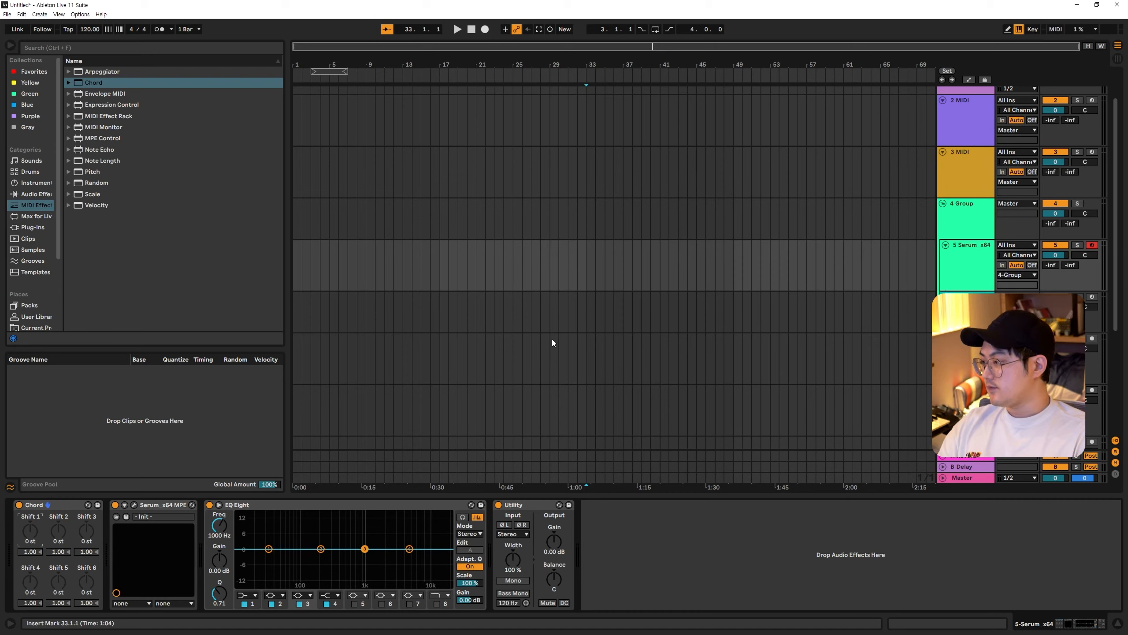
Set the Chord device's Shift 1 to +4 st and Shift 2 to +7 st.
{"action": "key", "text": "Up"}
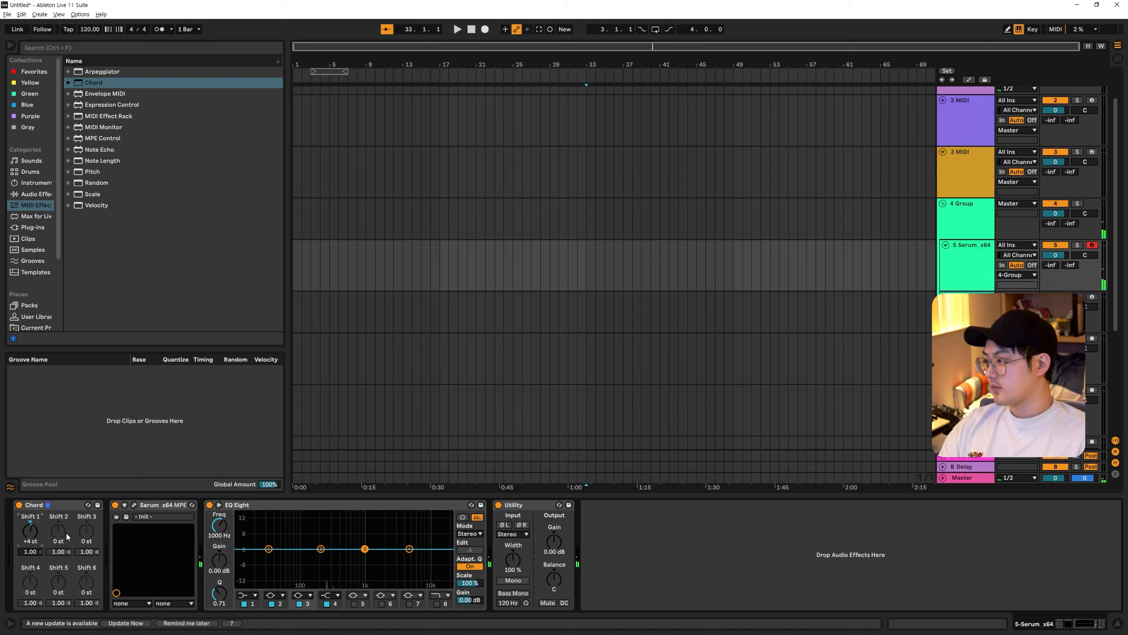
{"action": "left_click", "coordinate": [54, 535]}
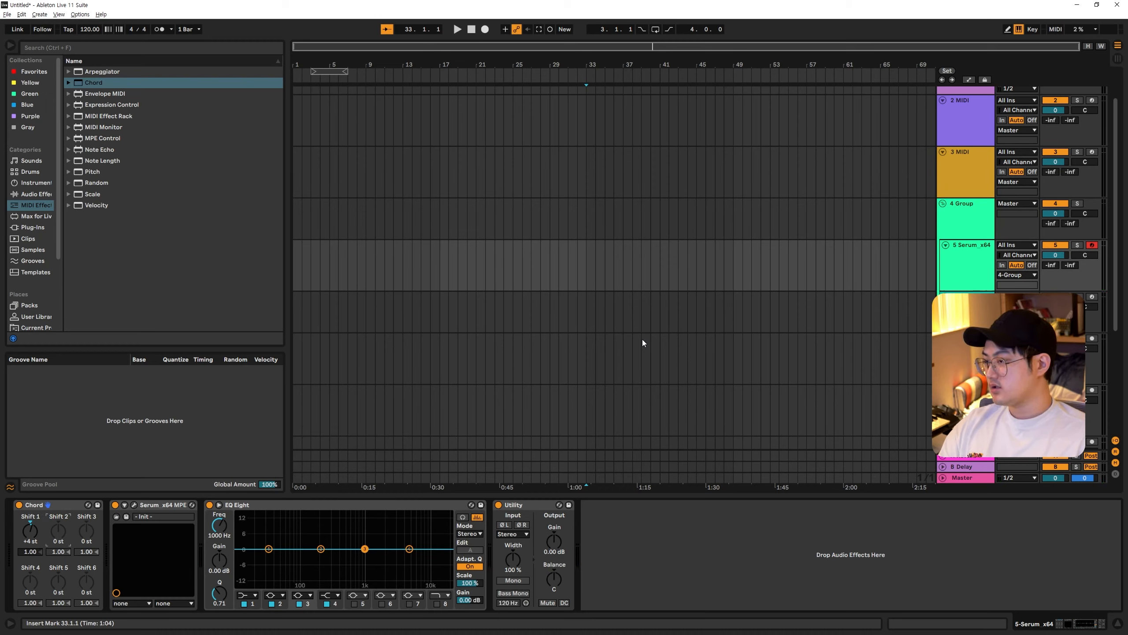
{"action": "key", "text": "Up"}
{"action": "key", "text": "Up"}
{"action": "key", "text": "Up"}
{"action": "key", "text": "Up"}
{"action": "key", "text": "Up"}
{"action": "key", "text": "Up"}
{"action": "key", "text": "Up"}
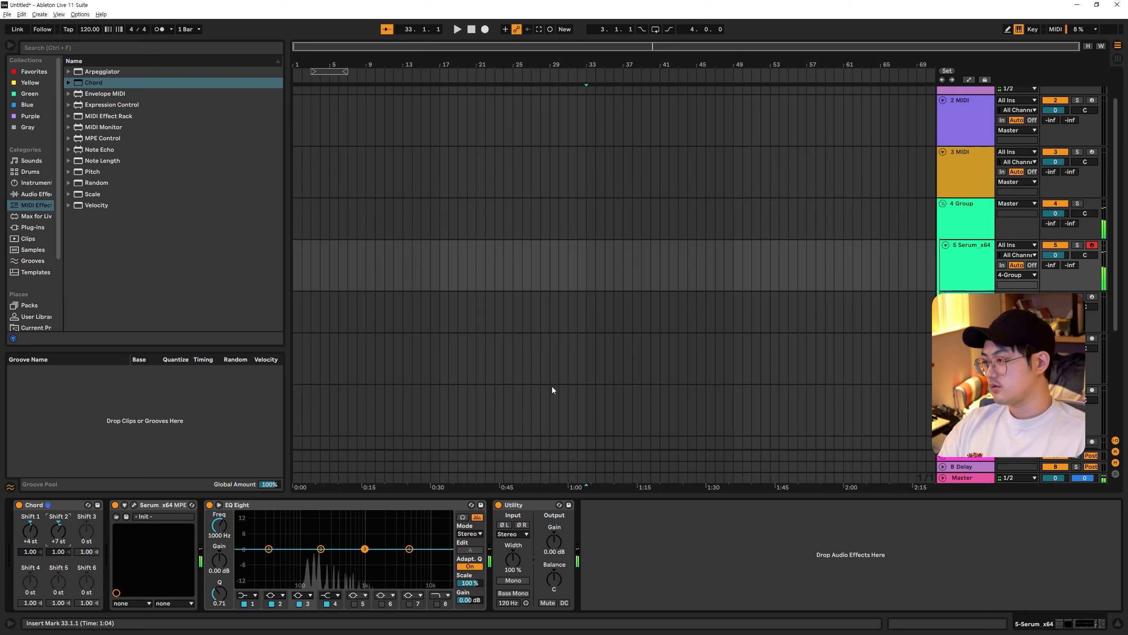
Set the Chord device's Shift 3 to +11 st.
{"action": "left_click", "coordinate": [88, 533]}
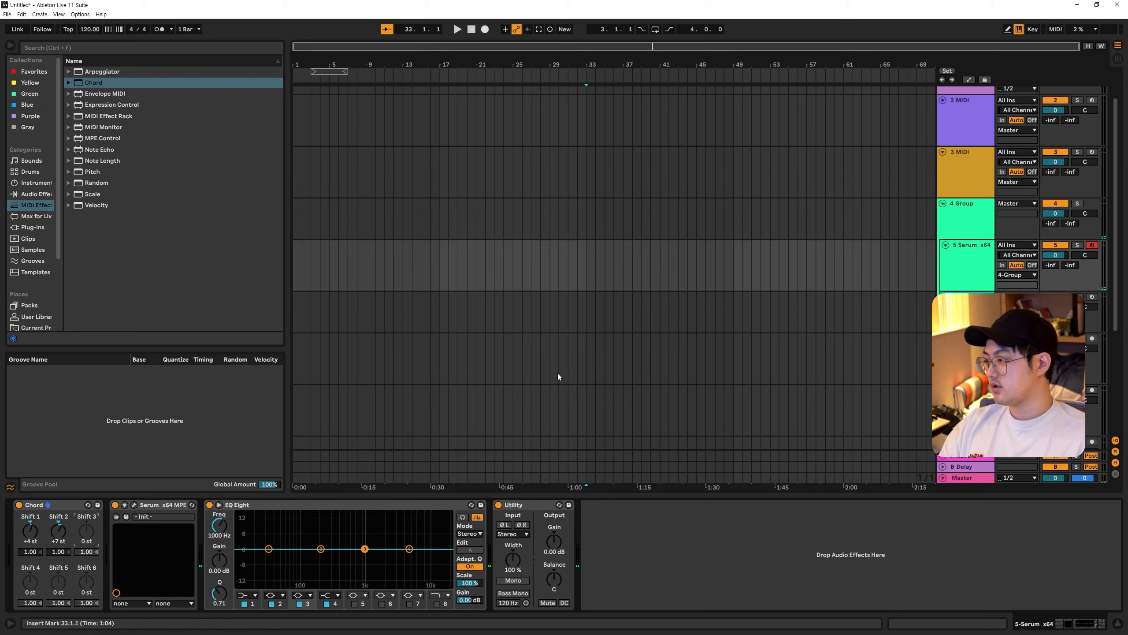
{"action": "key", "text": "Up"}
{"action": "key", "text": "Up"}
{"action": "key", "text": "Up"}
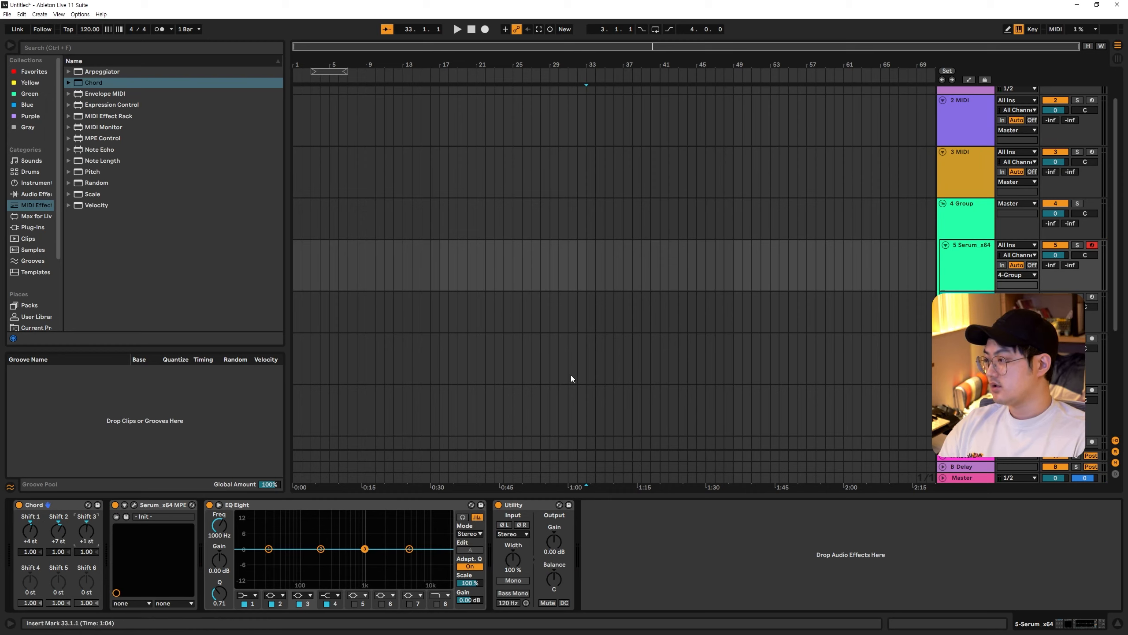
{"action": "key", "text": "Down"}
{"action": "key", "text": "shift+Up"}
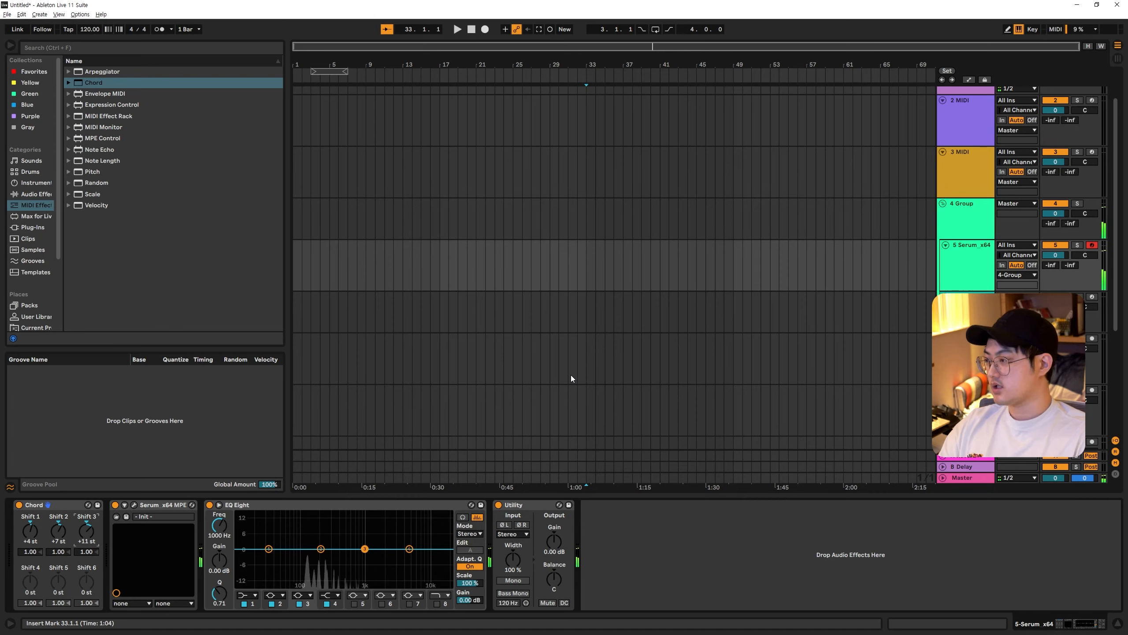
Set the Chord device's Shift 4 to +14 st and Shift 5 to +18 st.
{"action": "key", "text": "shift+Up"}
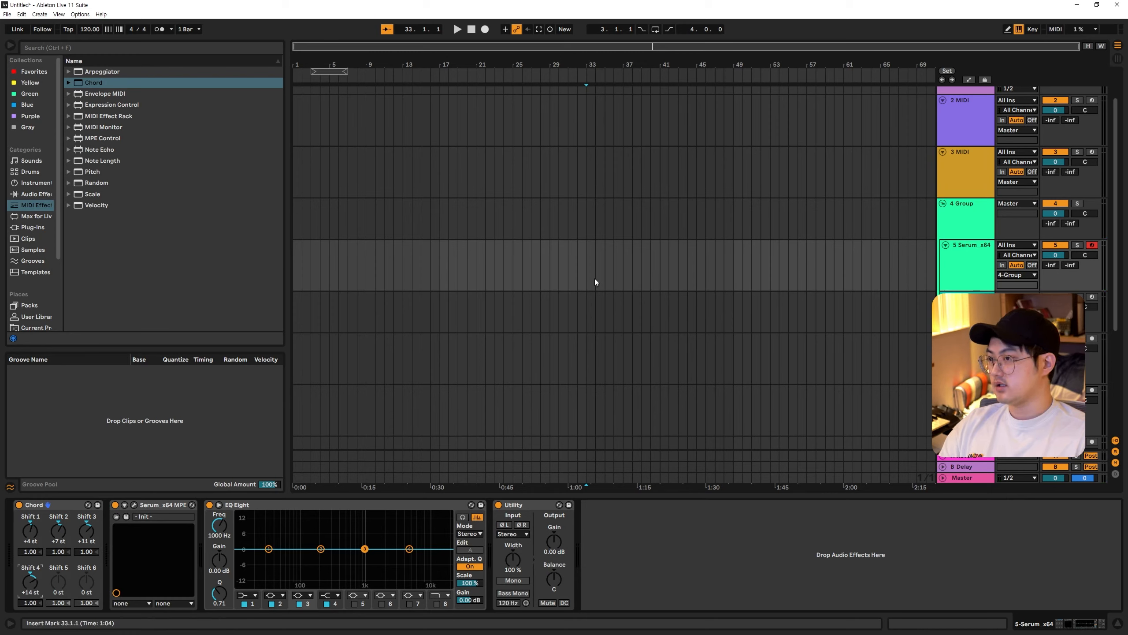
{"action": "left_click", "coordinate": [58, 589]}
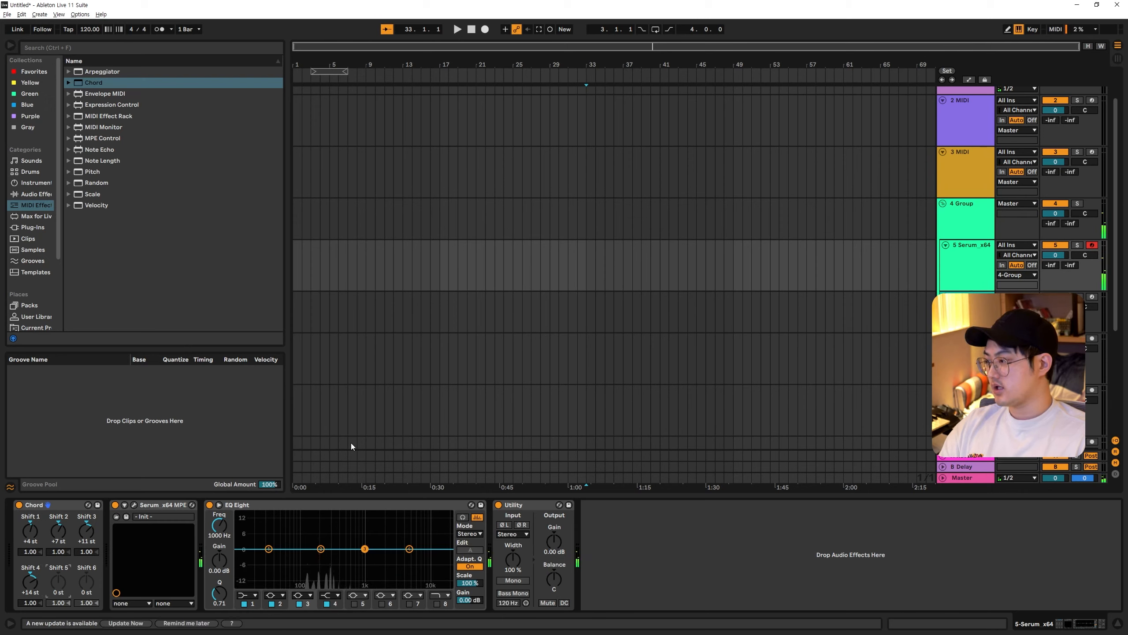
{"action": "key", "text": "shift+Up"}
{"action": "key", "text": "Up"}
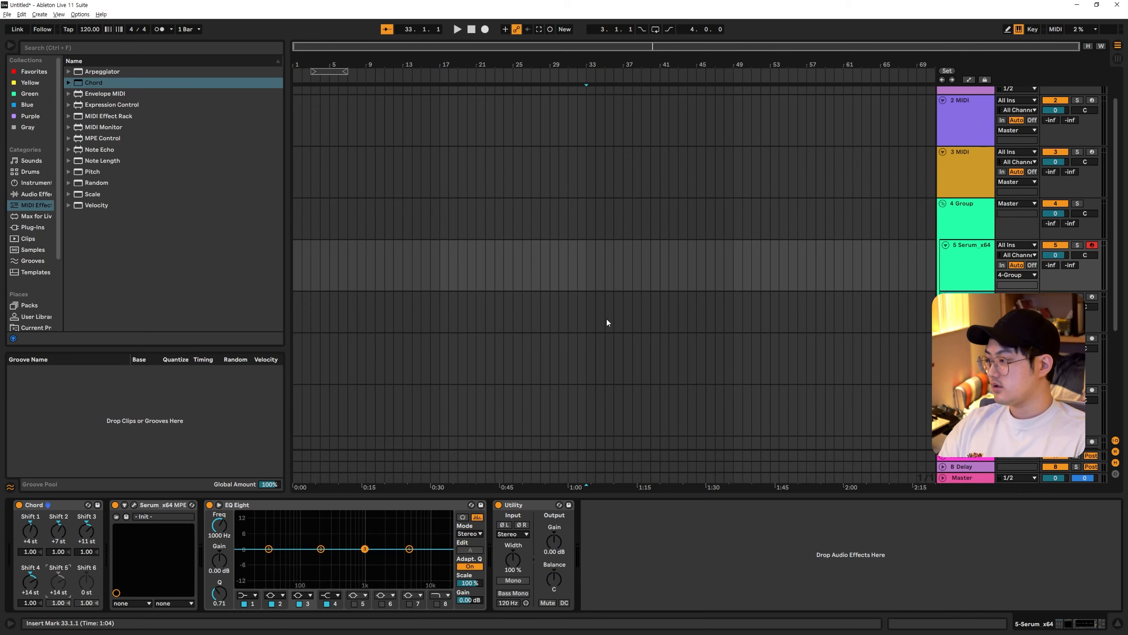
{"action": "key", "text": "Up"}
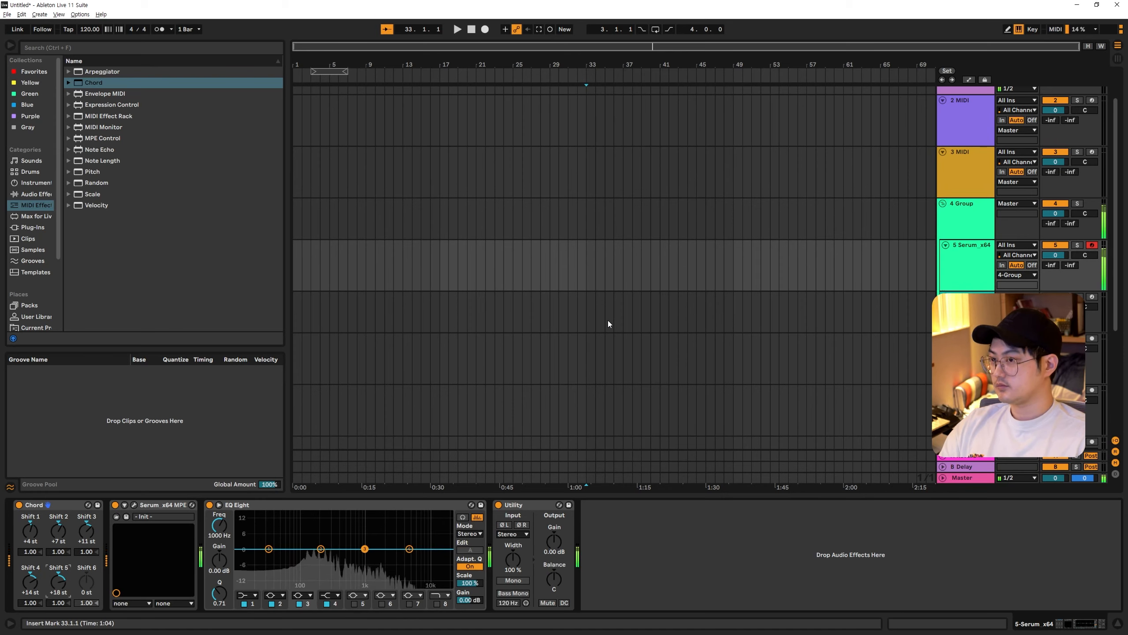
Lower the Master track volume to about -2.9 dB and shift the computer MIDI keyboard down to the C2 to D3 octave.
{"action": "left_click_drag", "start_coordinate": [1055, 477], "coordinate": [1056, 493]}
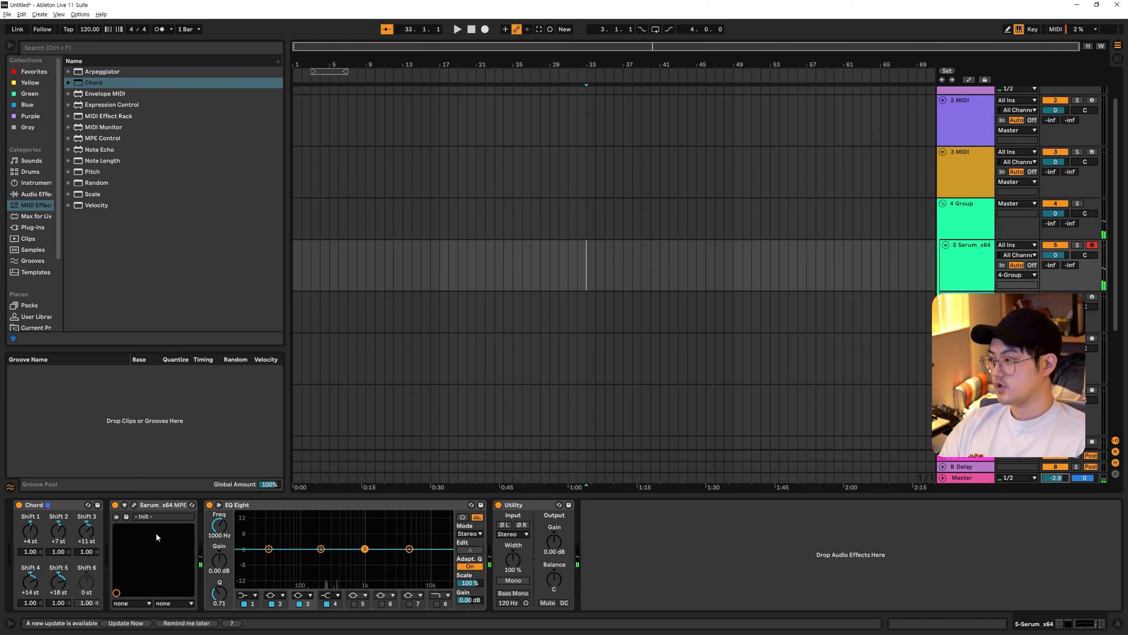
{"action": "left_click", "coordinate": [82, 577]}
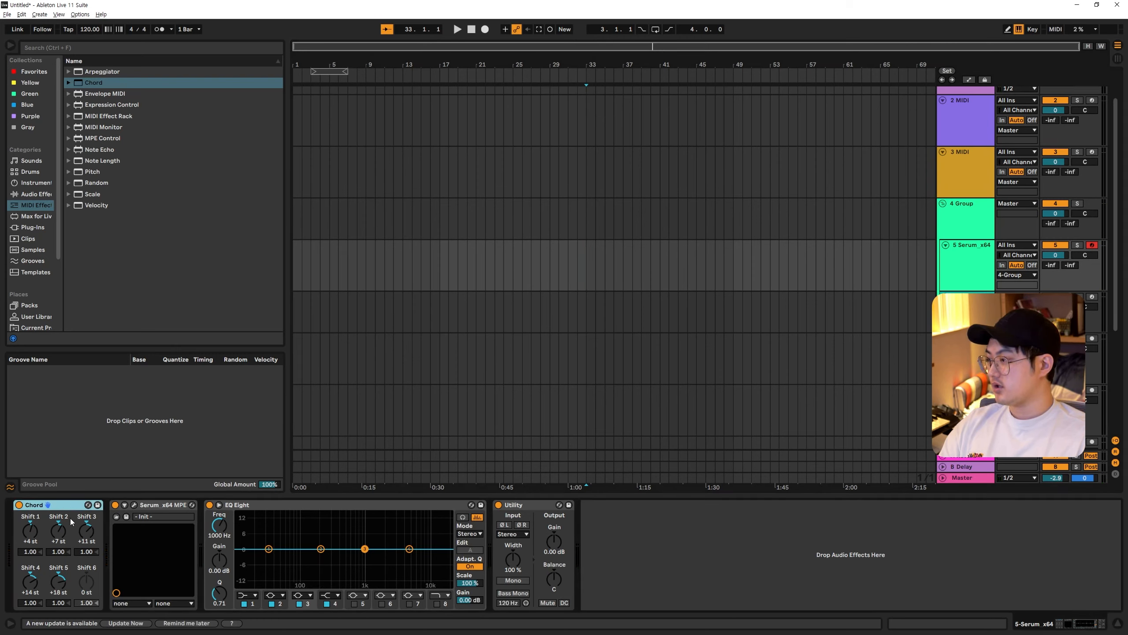
{"action": "left_click", "coordinate": [87, 582]}
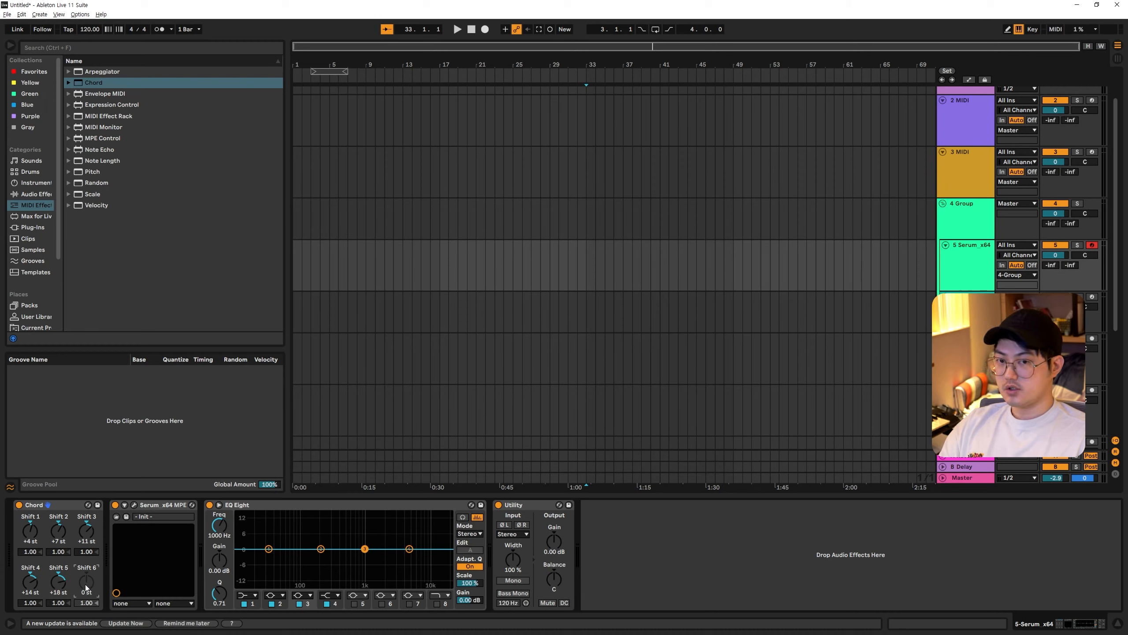
{"action": "left_click", "coordinate": [70, 513]}
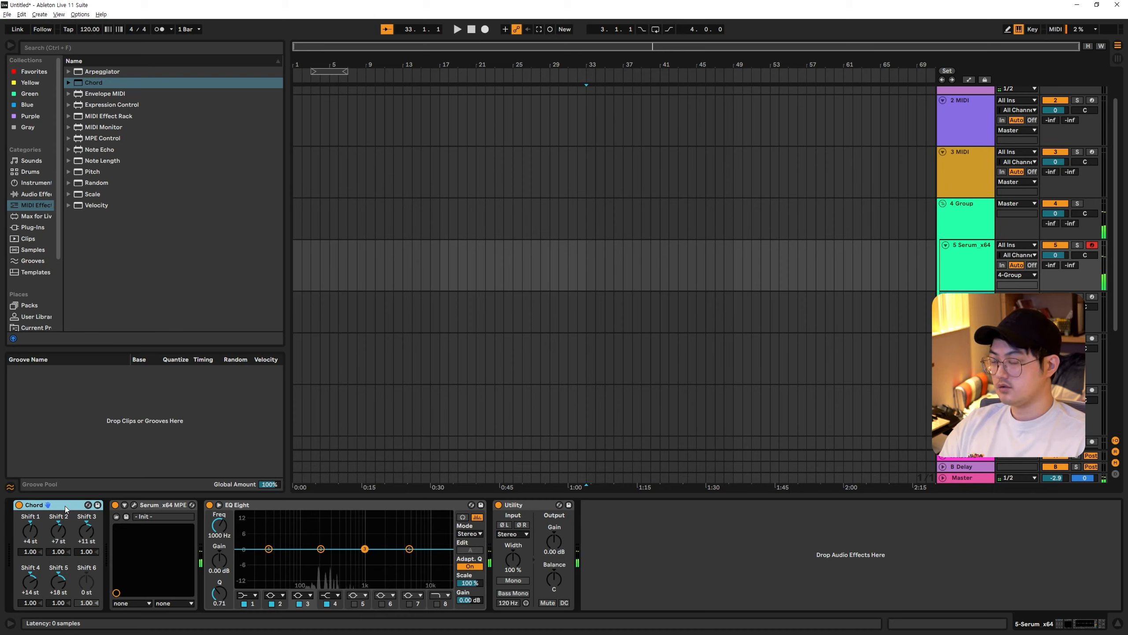
{"action": "key", "text": "z"}
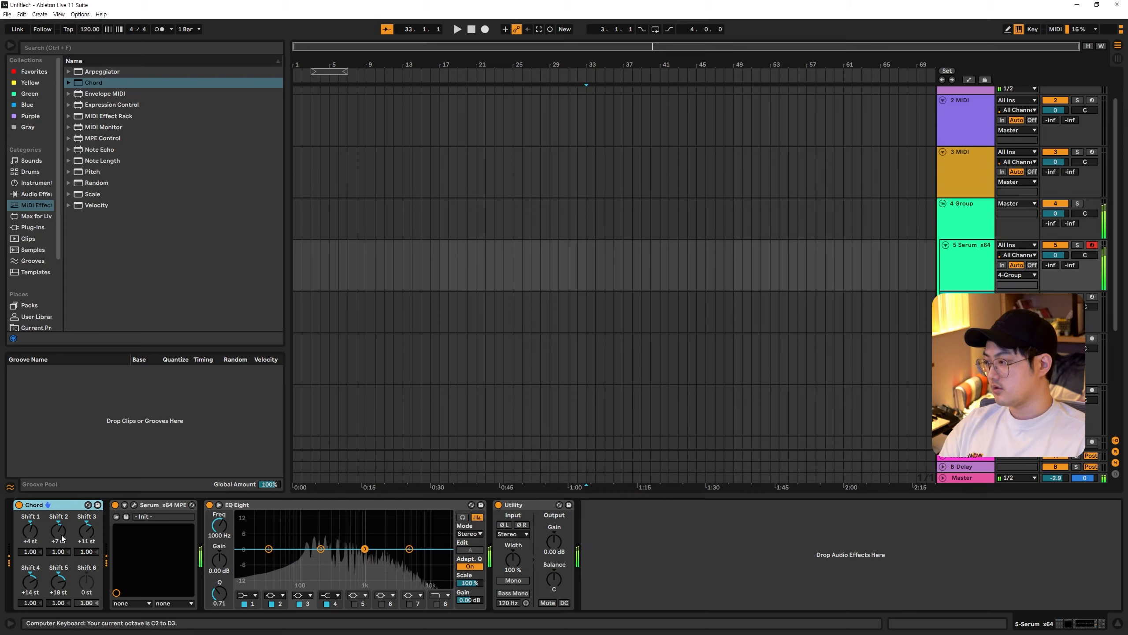
Audition the stacked chord from a single note, trying other Shift 3 intervals, and check the voicing settings in Serum.
{"action": "left_click", "coordinate": [61, 532]}
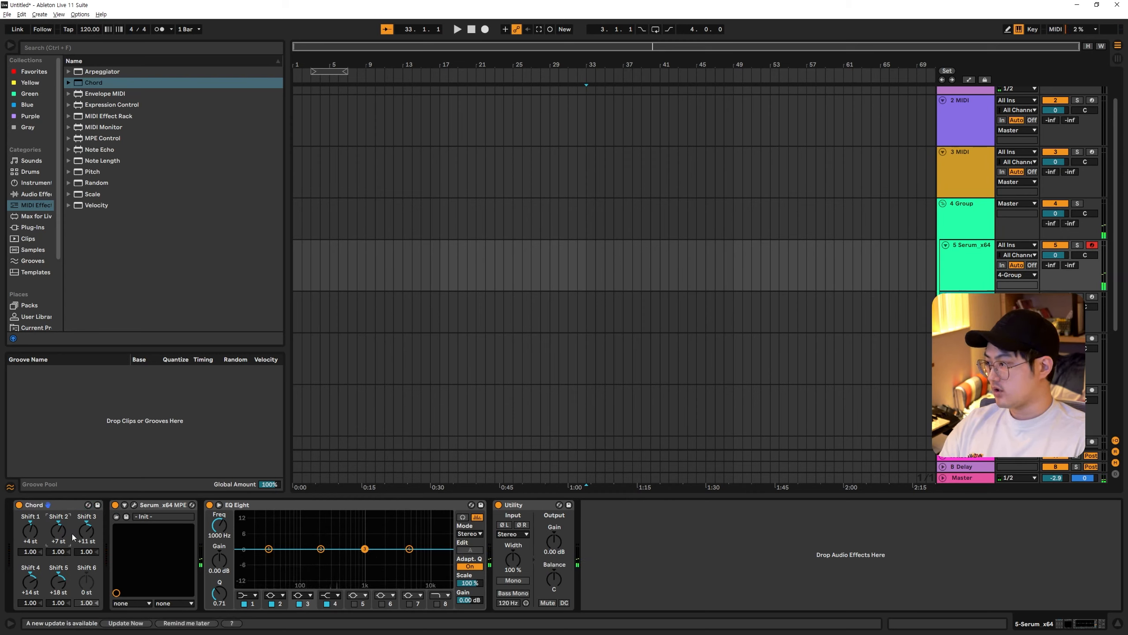
{"action": "key", "text": "a"}
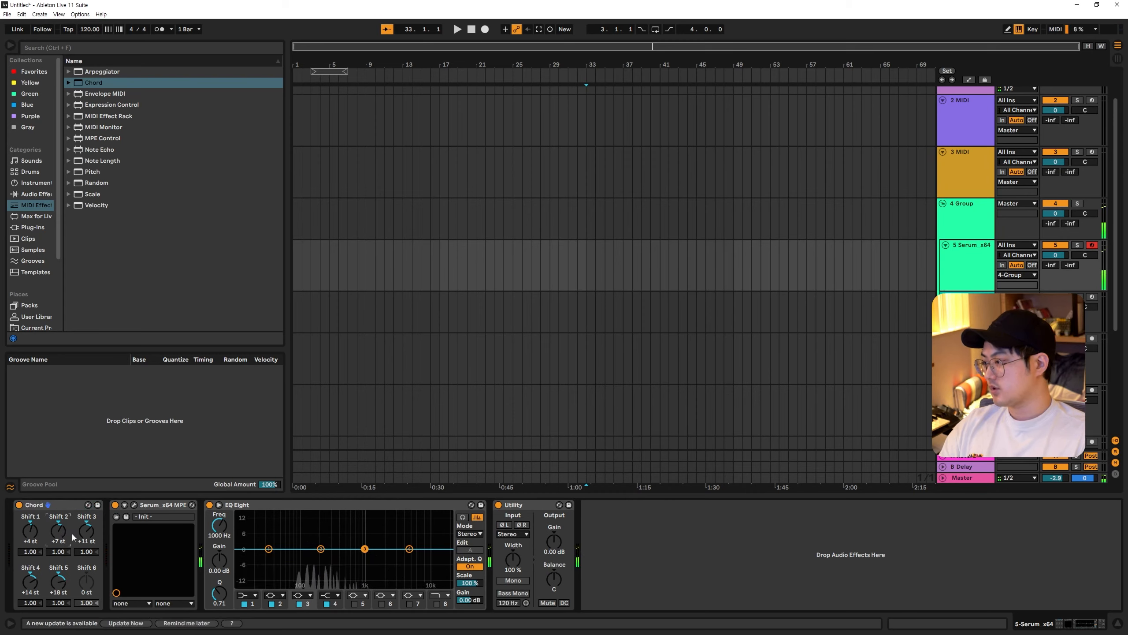
{"action": "key", "text": "a"}
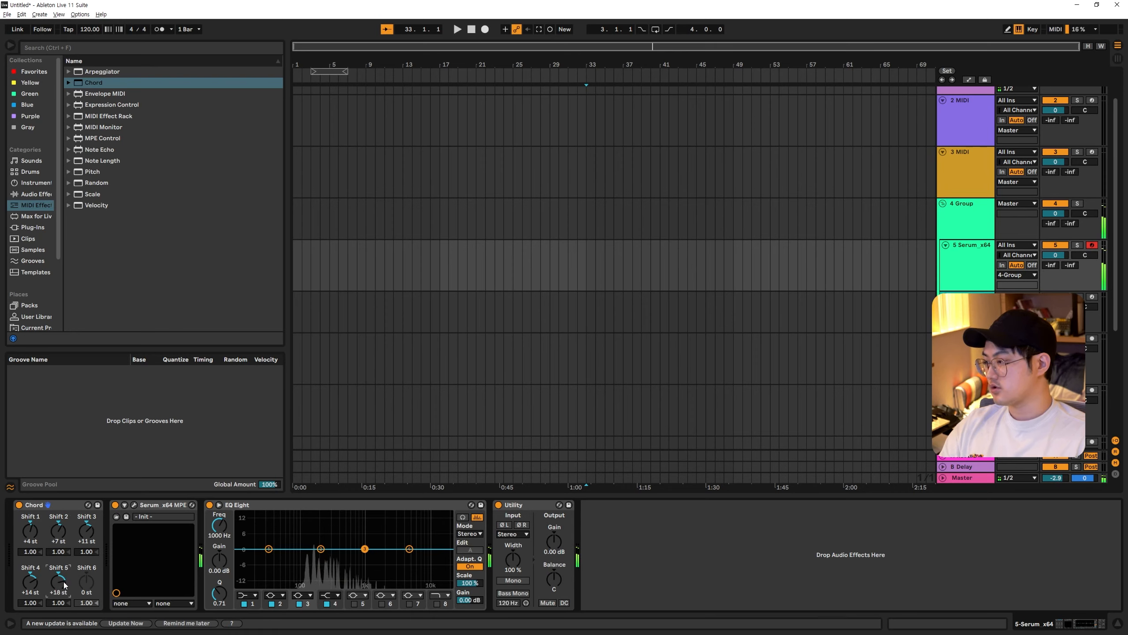
{"action": "key", "text": "a"}
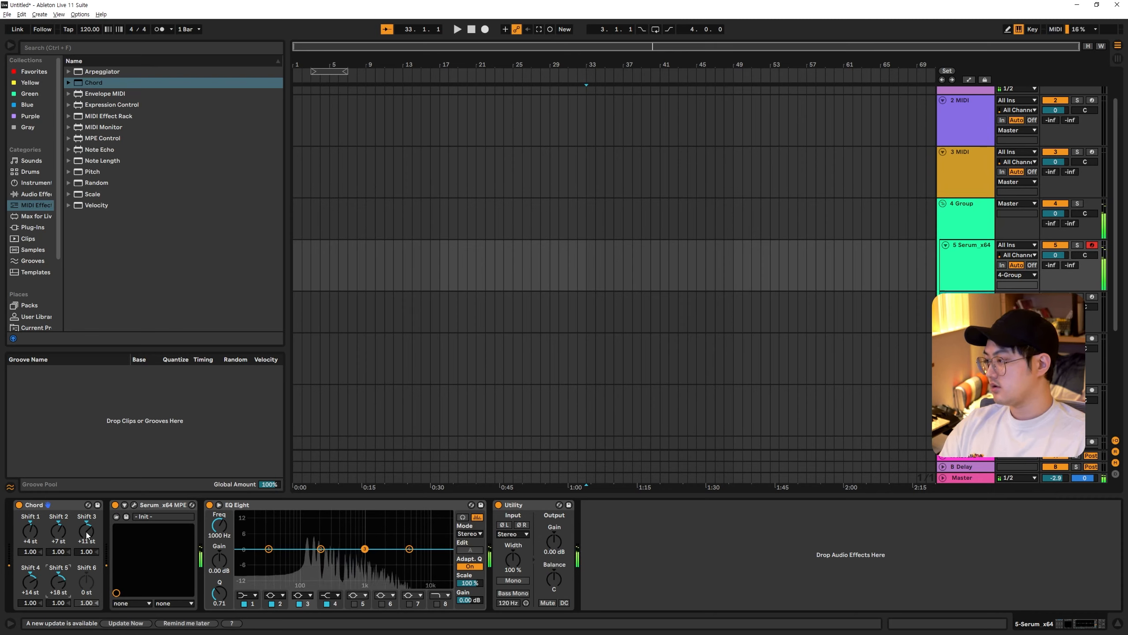
{"action": "mouse_move", "coordinate": [87, 535]}
{"action": "left_mouse_down"}
{"action": "mouse_move", "coordinate": [87, 551]}
{"action": "mouse_move", "coordinate": [87, 519]}
{"action": "left_mouse_up"}
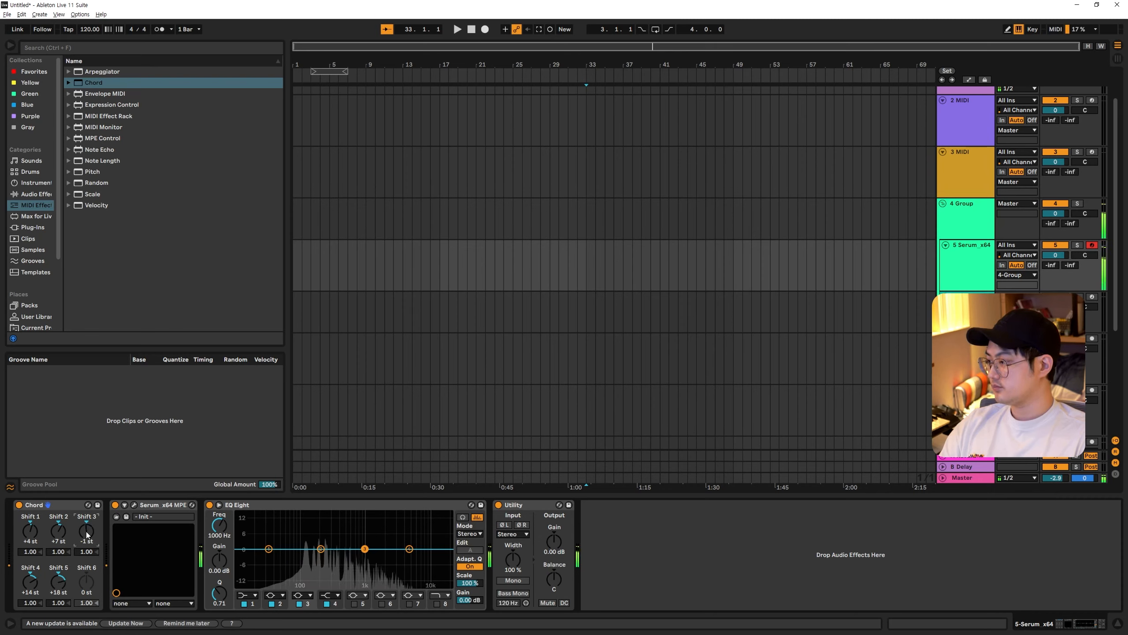
{"action": "left_click", "coordinate": [134, 505]}
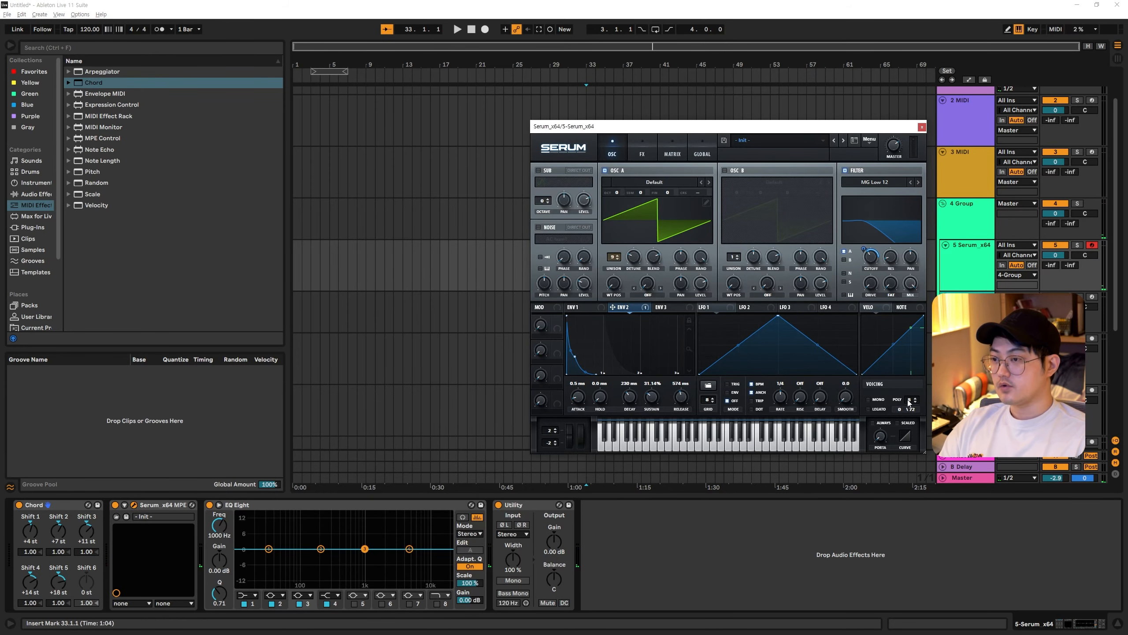
{"action": "left_click", "coordinate": [922, 127]}
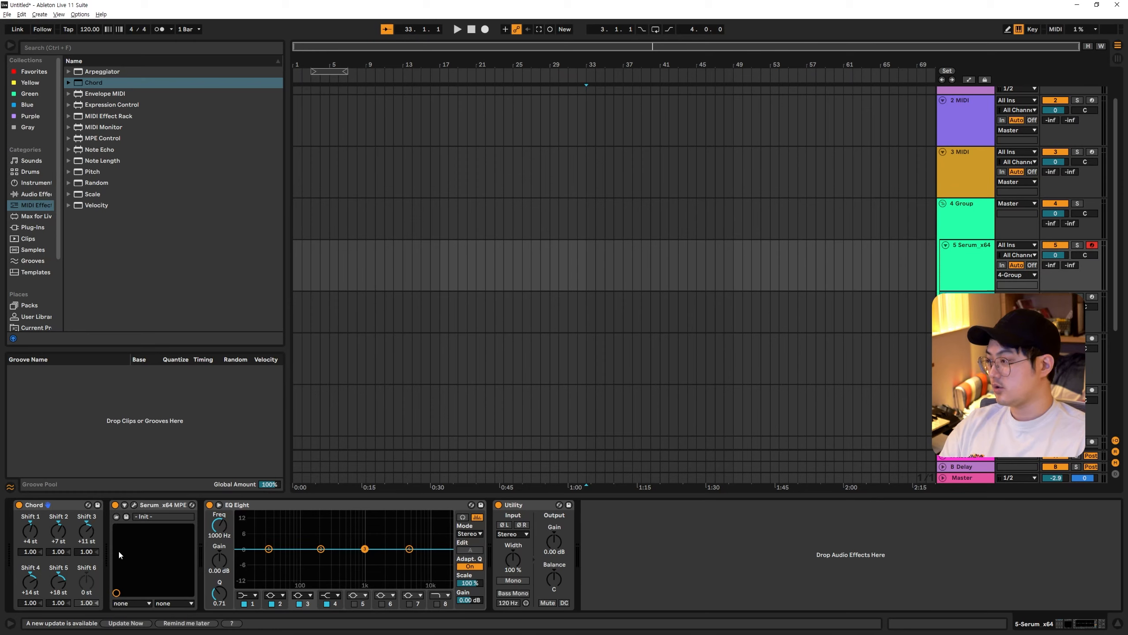
Try raising the Shift 3 note's relative velocity to 1.38 in the Chord device.
{"action": "left_click", "coordinate": [66, 561]}
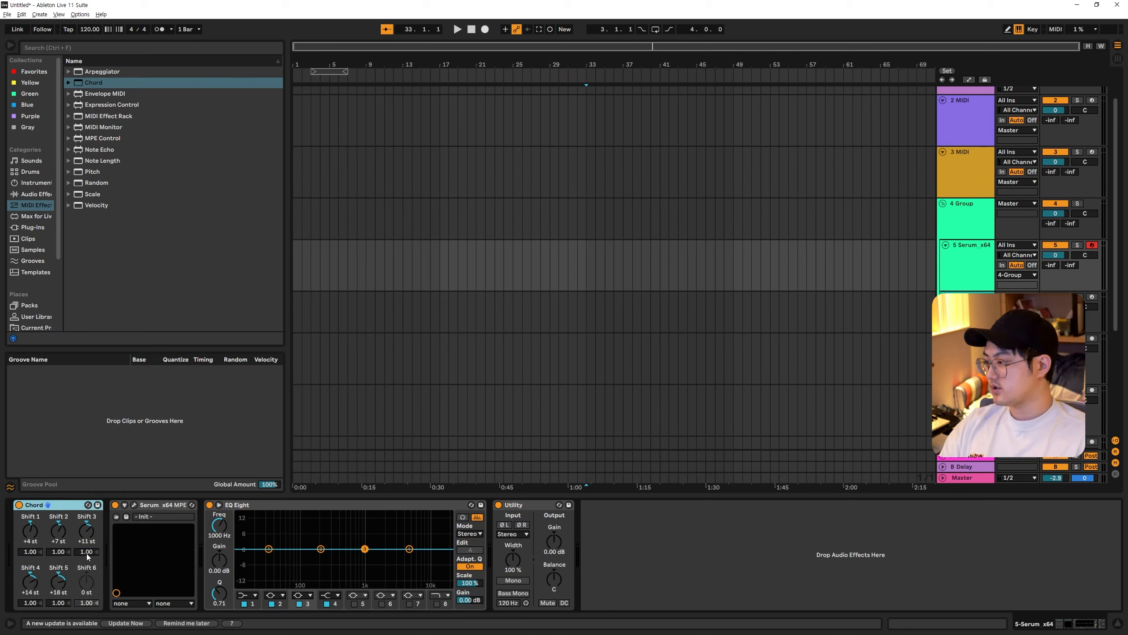
{"action": "left_click_drag", "start_coordinate": [87, 554], "coordinate": [88, 545]}
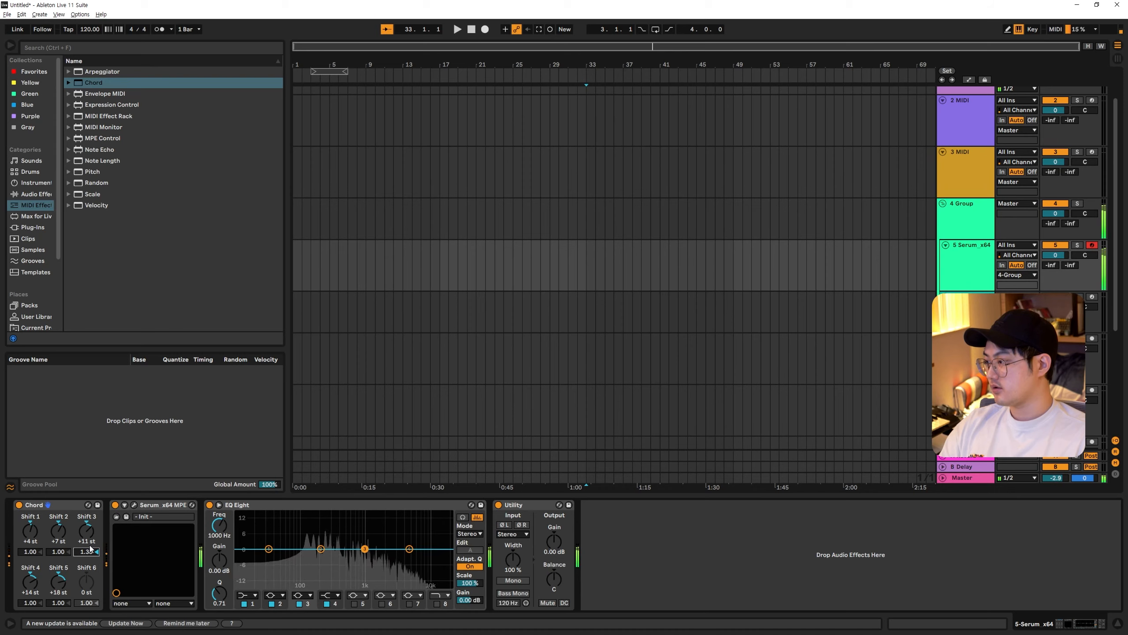
In Serum, assign velocity as a modulation source for the Oscillator A level, and close the plug-in window.
{"action": "left_click", "coordinate": [134, 506]}
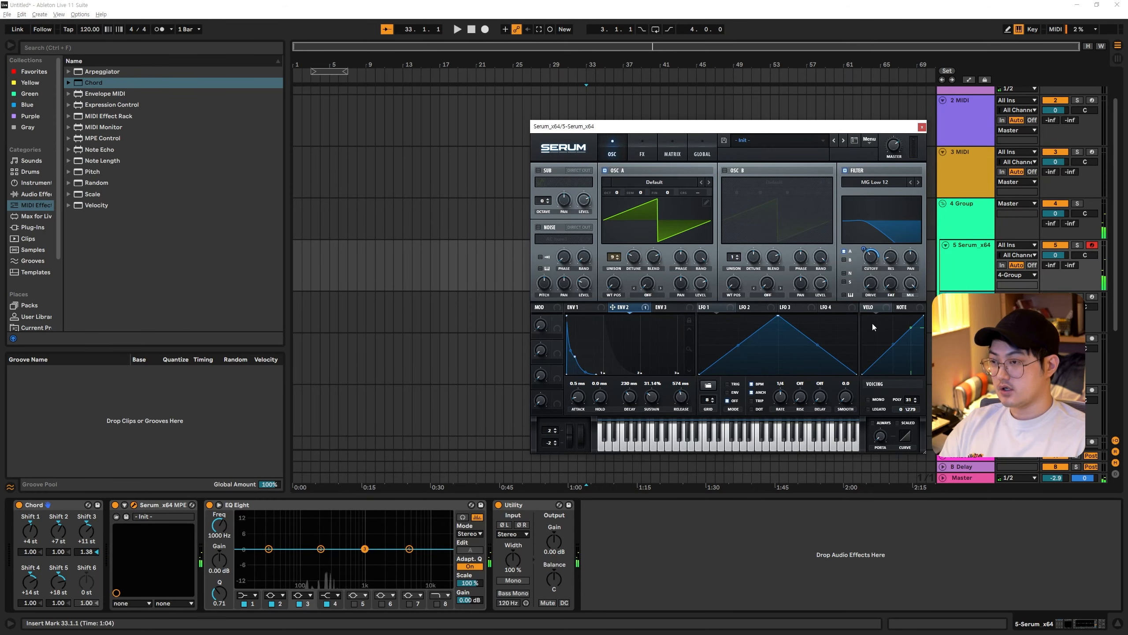
{"action": "mouse_move", "coordinate": [700, 287]}
{"action": "left_mouse_down"}
{"action": "mouse_move", "coordinate": [695, 256]}
{"action": "mouse_move", "coordinate": [702, 283]}
{"action": "left_mouse_up"}
{"action": "mouse_move", "coordinate": [696, 276]}
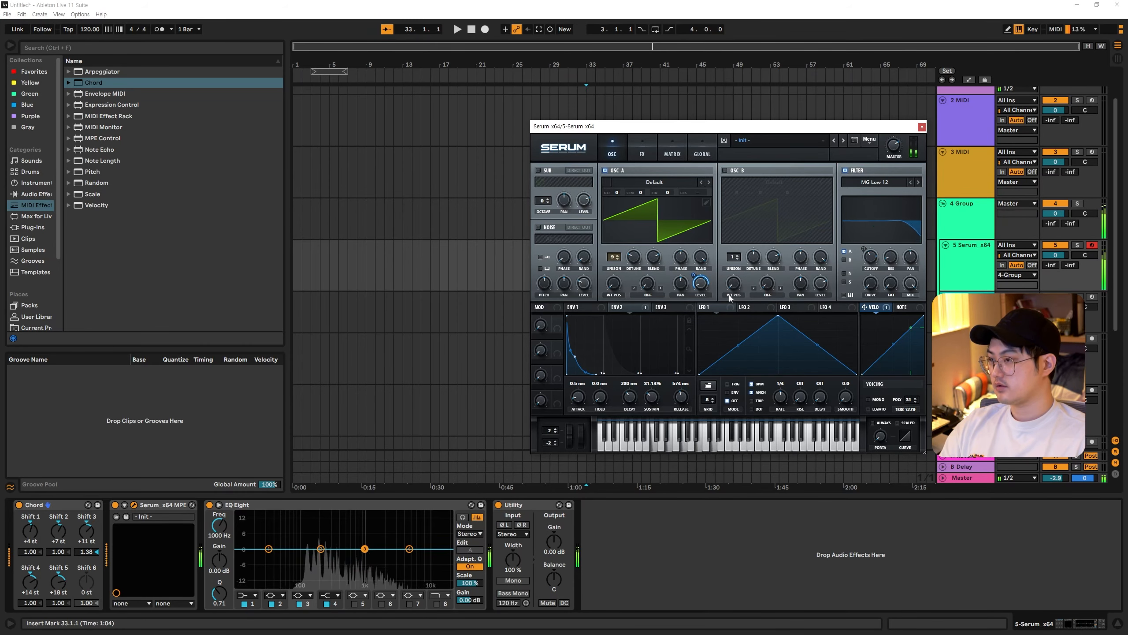
{"action": "left_click", "coordinate": [921, 128]}
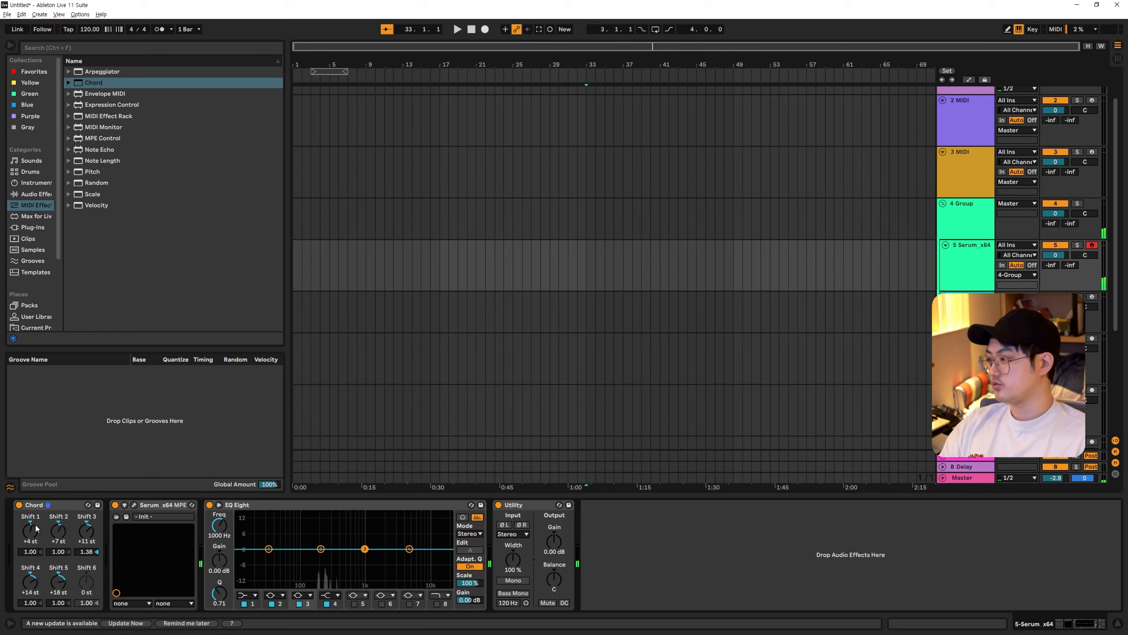
Test relative velocities of 0.10 on Shift 3 and of 2.00 and 0.03 on Shift 5, resetting both to 1.00.
{"action": "left_click_drag", "start_coordinate": [87, 551], "coordinate": [86, 536]}
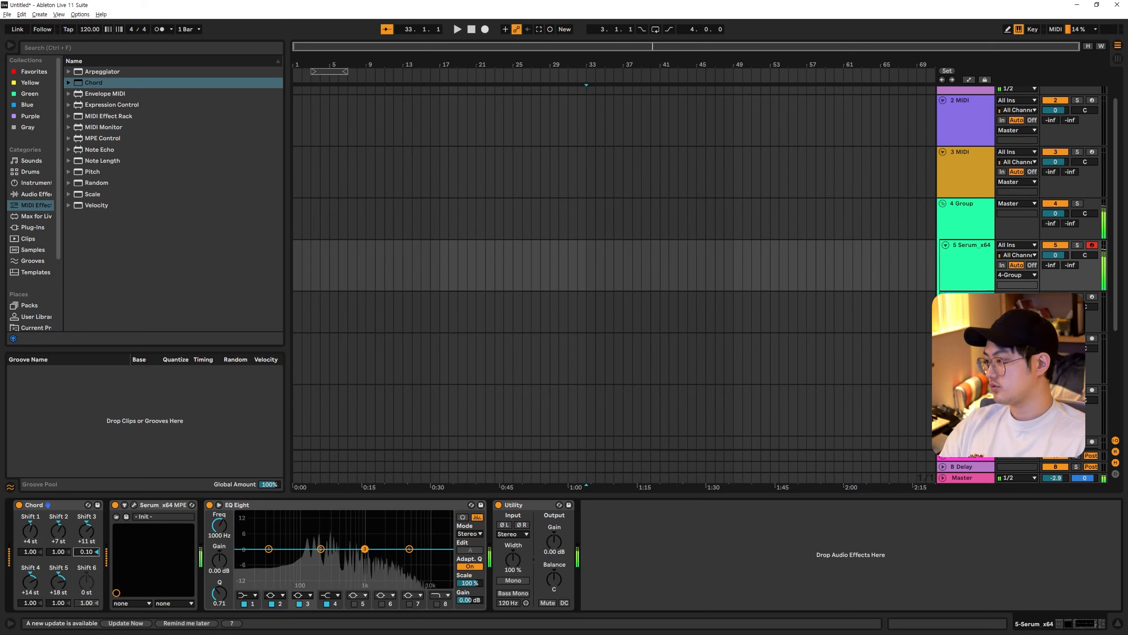
{"action": "double_click", "coordinate": [87, 553]}
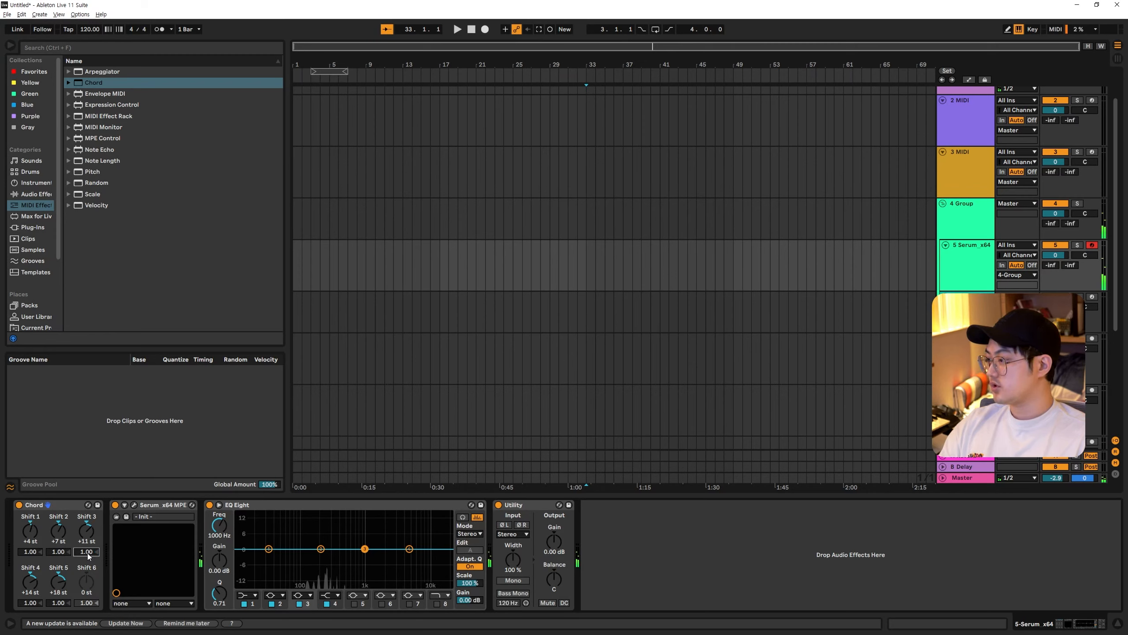
{"action": "left_click_drag", "start_coordinate": [60, 603], "coordinate": [59, 587]}
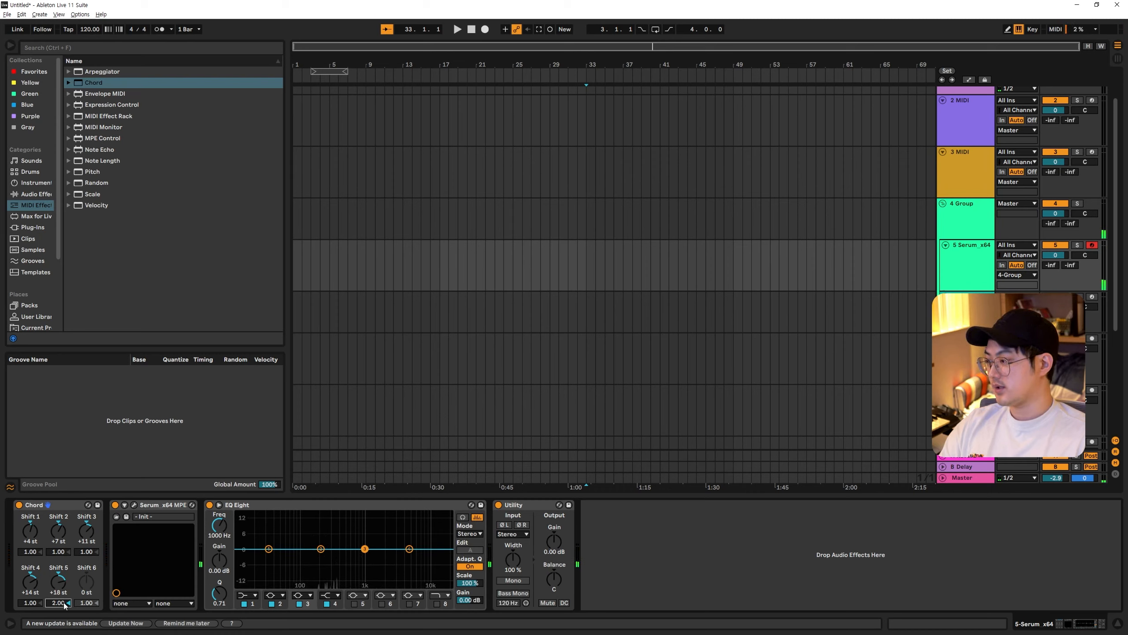
{"action": "mouse_move", "coordinate": [62, 605]}
{"action": "left_mouse_down"}
{"action": "mouse_move", "coordinate": [62, 627]}
{"action": "mouse_move", "coordinate": [62, 605]}
{"action": "left_mouse_up"}
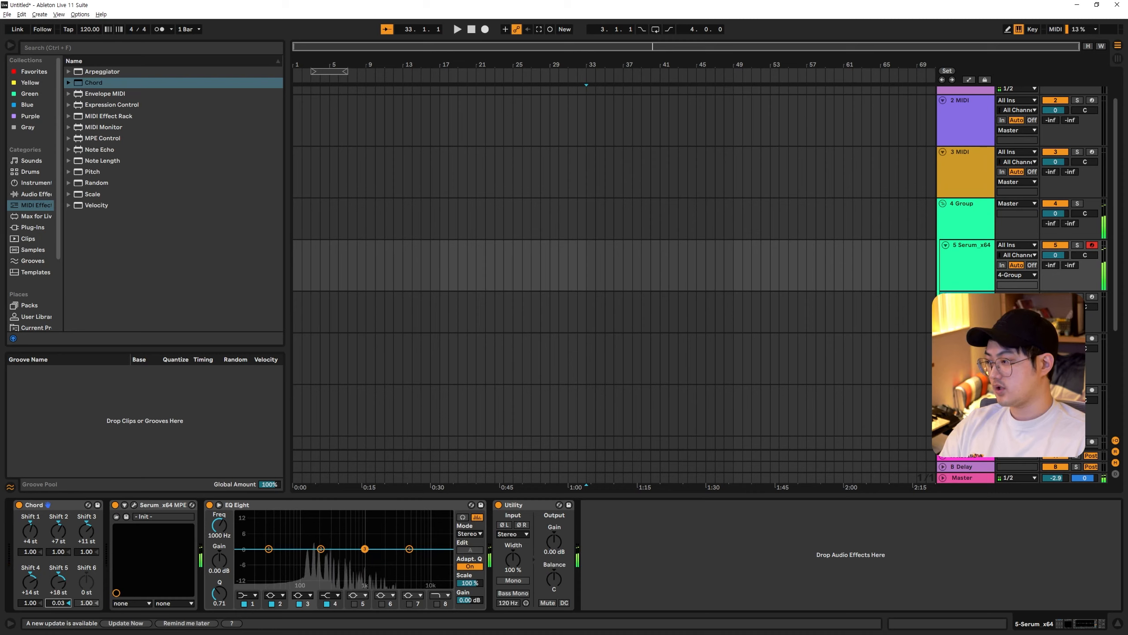
{"action": "double_click", "coordinate": [61, 603]}
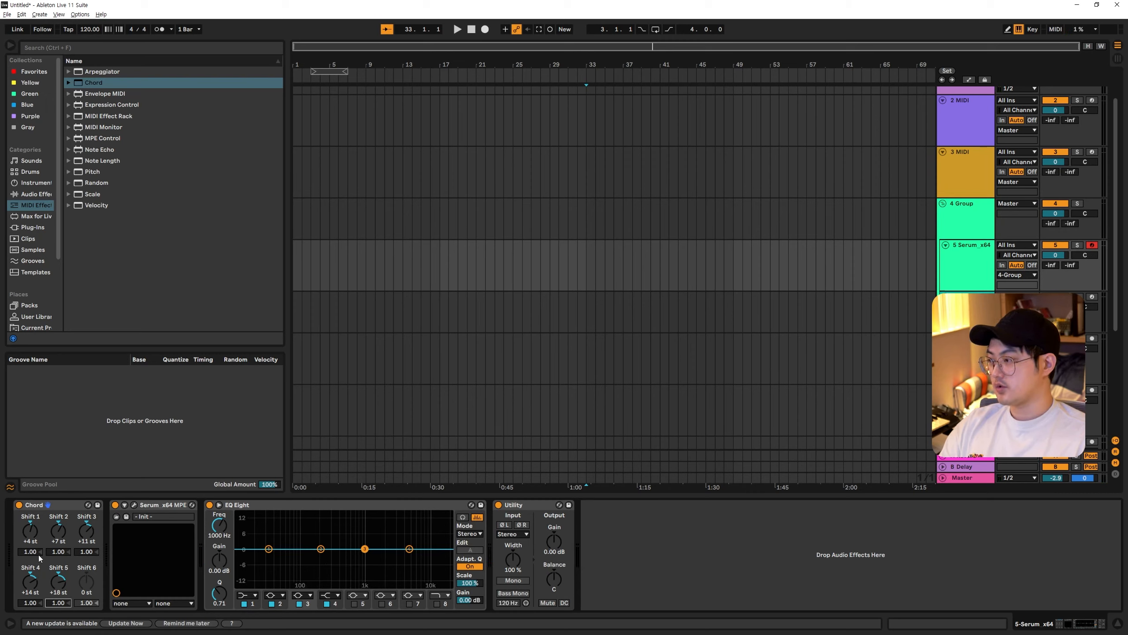
Duplicate the Chord device and set the copy's Shift 1 to +3 st and Shift 3 to +10 st.
{"action": "left_click", "coordinate": [77, 517]}
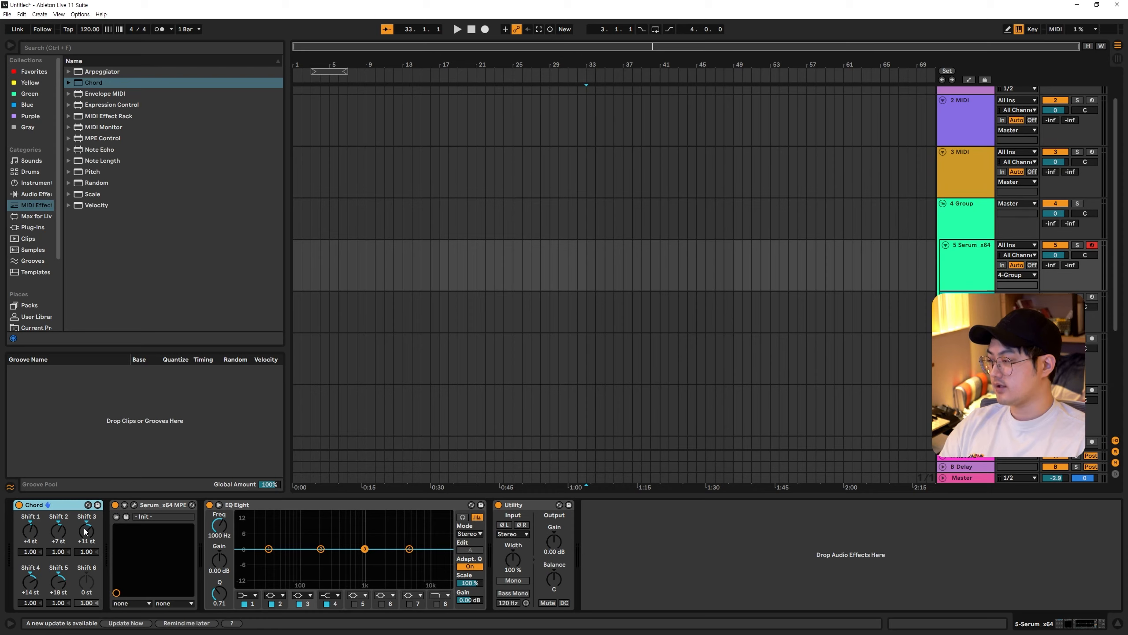
{"action": "key", "text": "ctrl+d"}
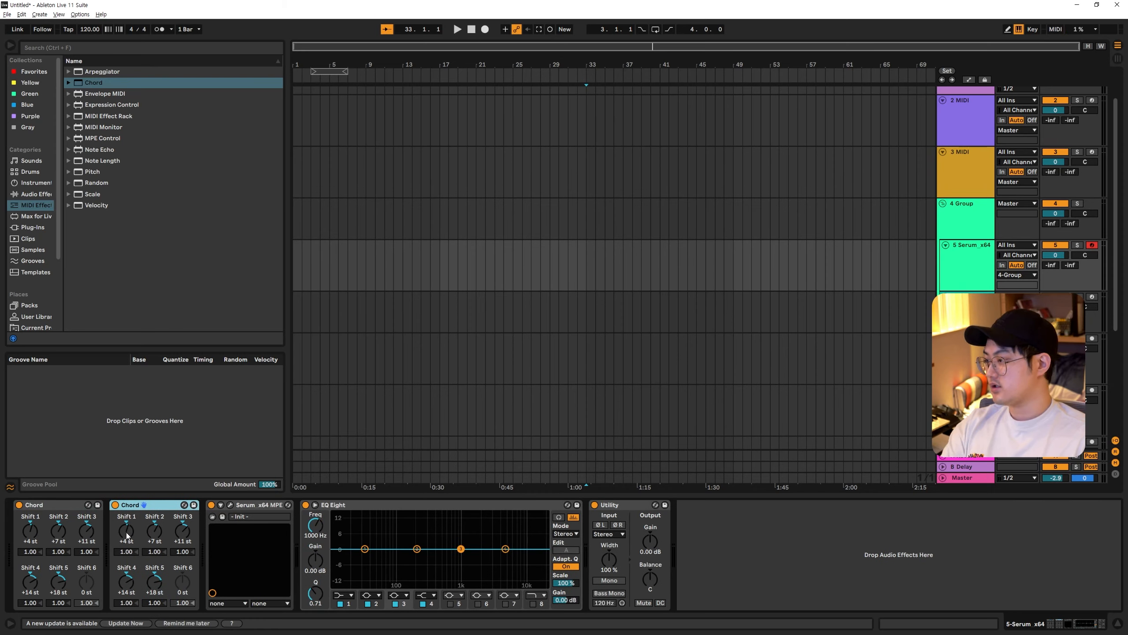
{"action": "left_click", "coordinate": [129, 533]}
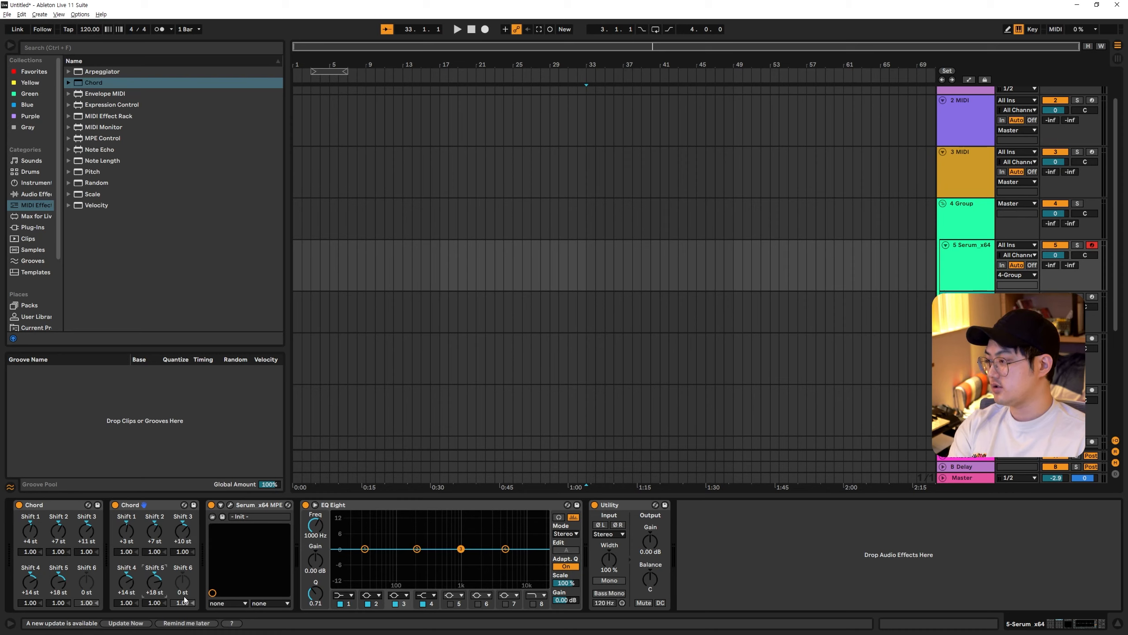
Set the Chord copy's Shift 5 to +17 st and switch off the original Chord device.
{"action": "key", "text": "Down"}
{"action": "left_click", "coordinate": [19, 505]}
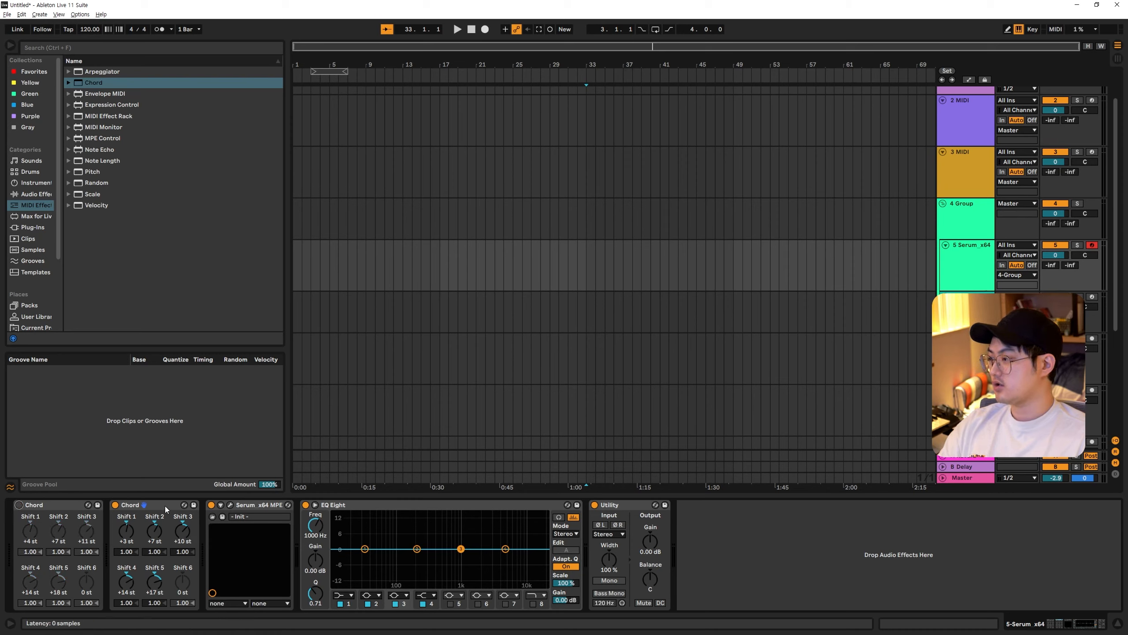
Group both Chord devices into a MIDI Effect Rack and show its macro controls.
{"action": "left_click", "coordinate": [165, 507]}
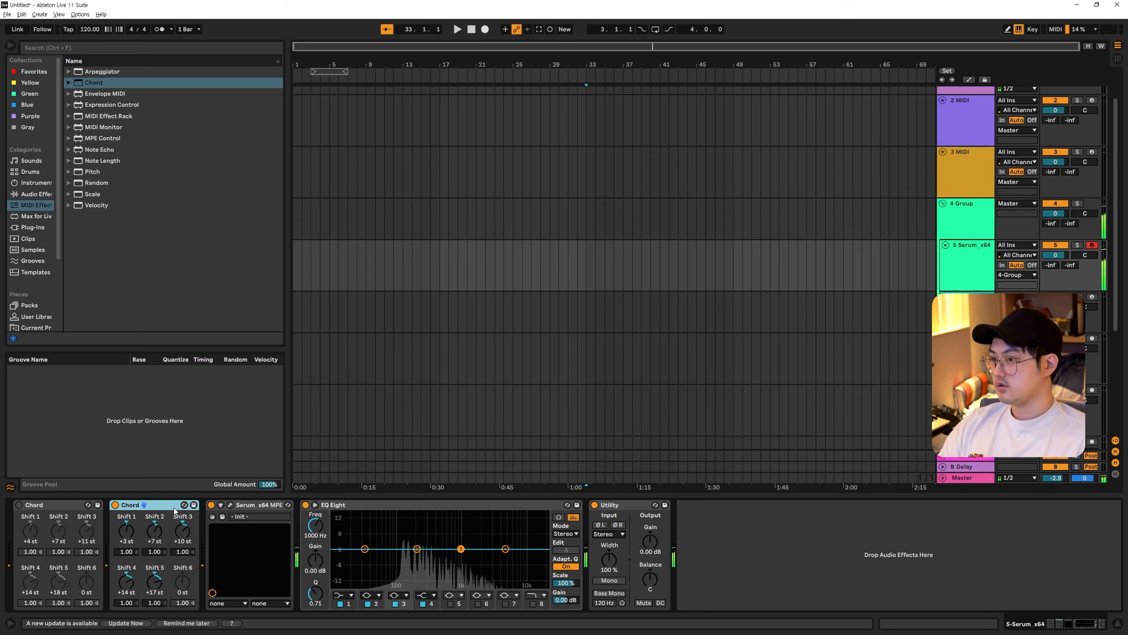
{"action": "left_click", "coordinate": [541, 268]}
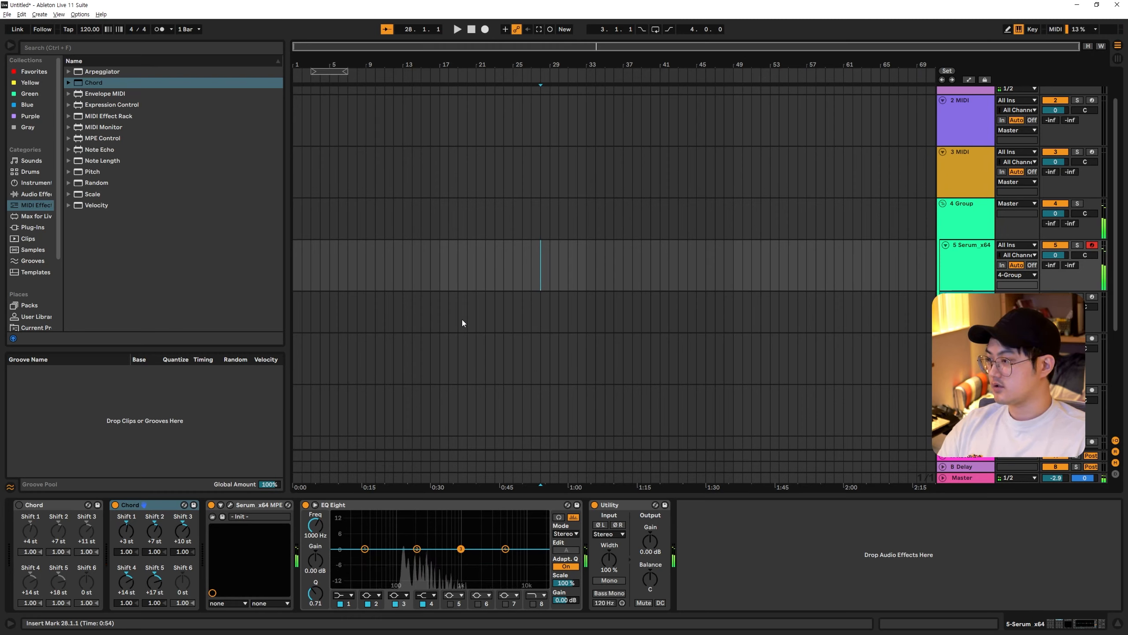
{"action": "left_click", "coordinate": [63, 505]}
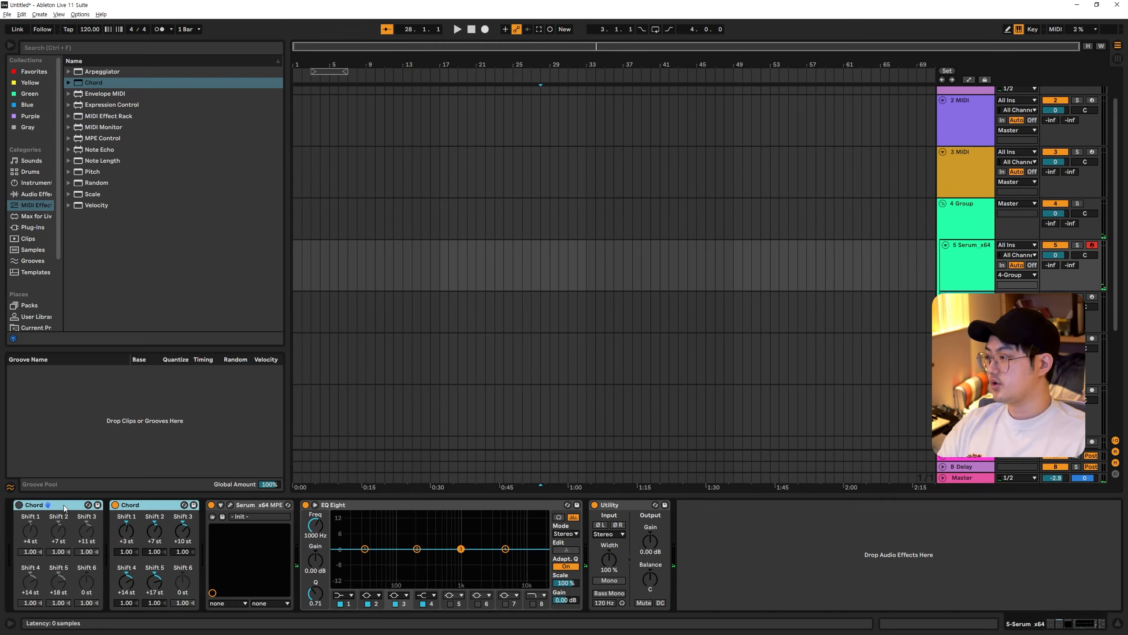
{"action": "key", "text": "ctrl+g"}
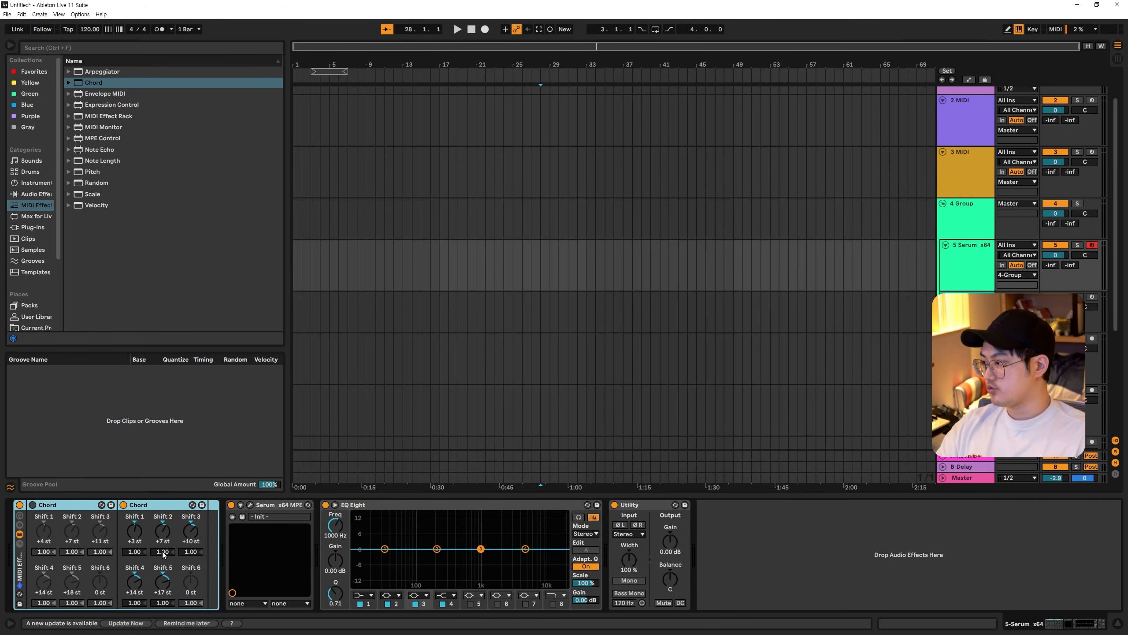
{"action": "left_click", "coordinate": [20, 517]}
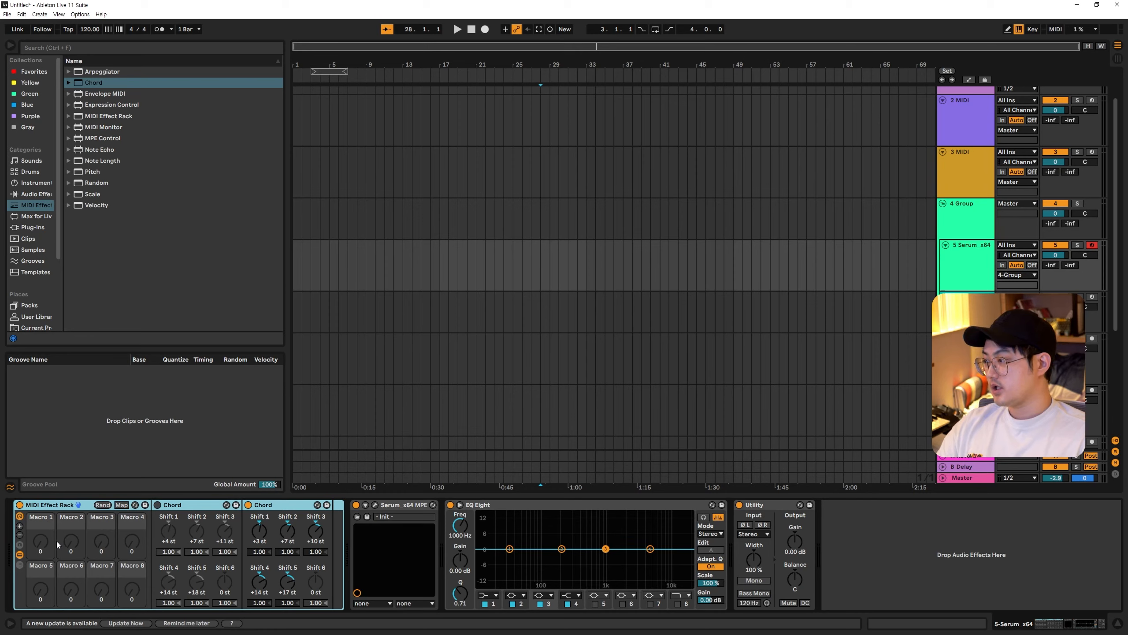
Map the first Chord device's on/off switch to Macro 1 of the rack.
{"action": "left_click_drag", "start_coordinate": [44, 546], "coordinate": [45, 543]}
{"action": "left_click", "coordinate": [198, 508]}
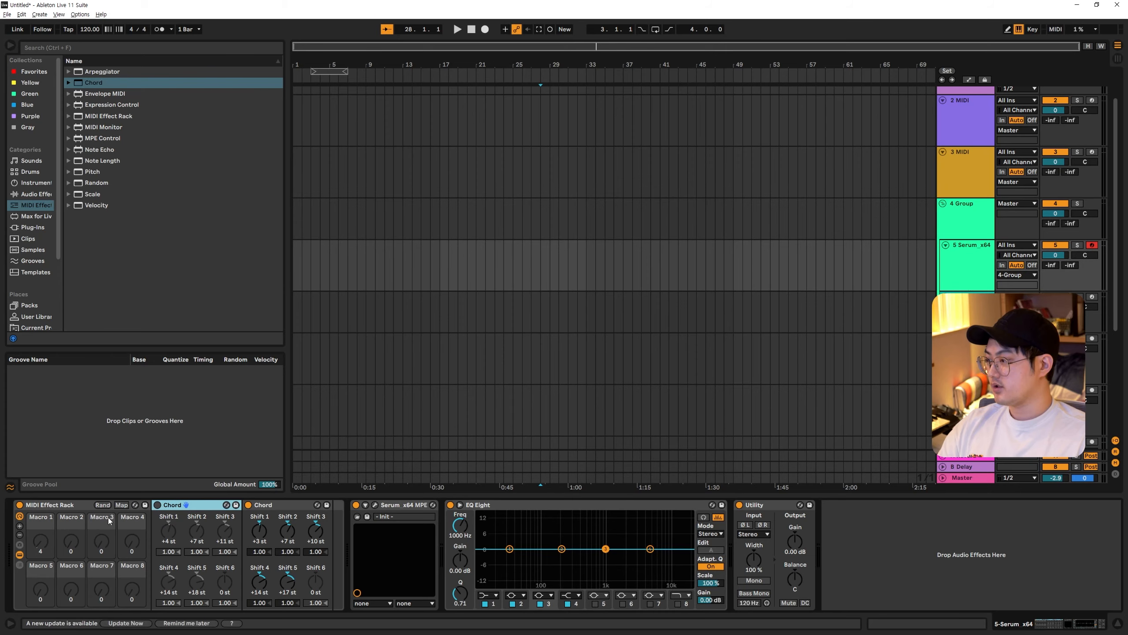
{"action": "left_click", "coordinate": [121, 505]}
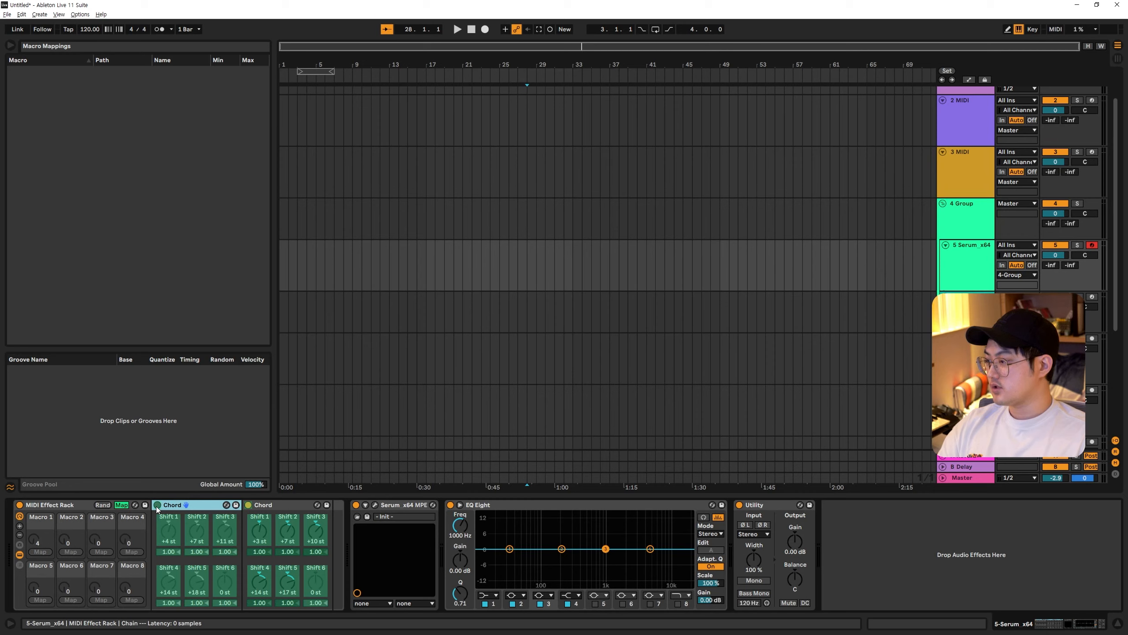
{"action": "left_click", "coordinate": [39, 552]}
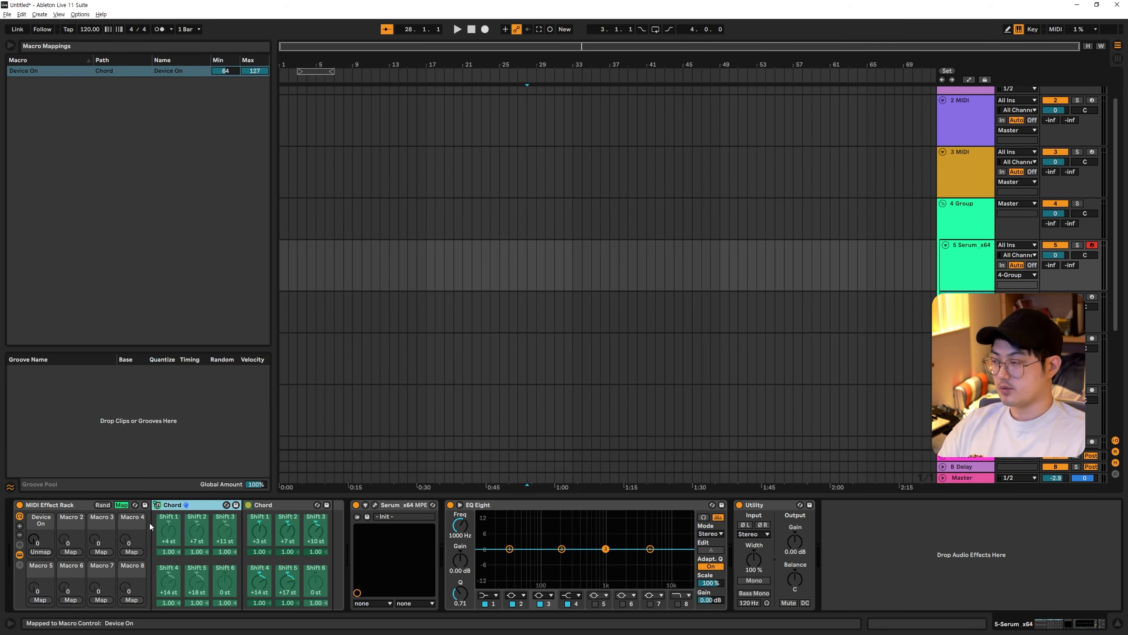
{"action": "left_click", "coordinate": [122, 505]}
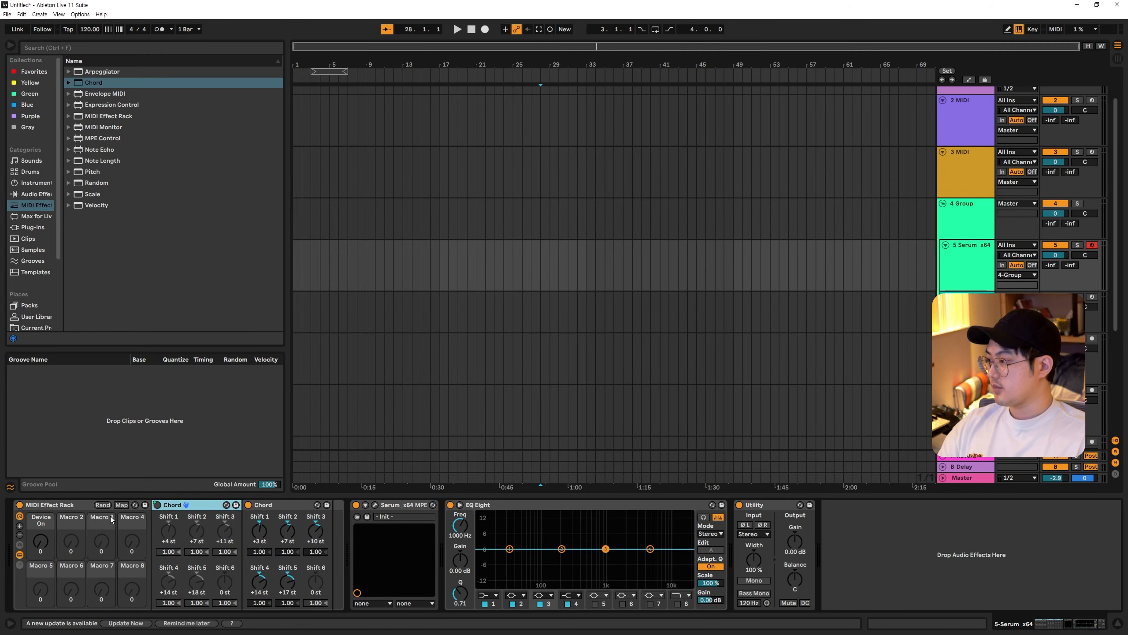
Sweep Macro 1 between low and high values to test how it switches the first Chord device.
{"action": "left_click_drag", "start_coordinate": [42, 547], "coordinate": [42, 489]}
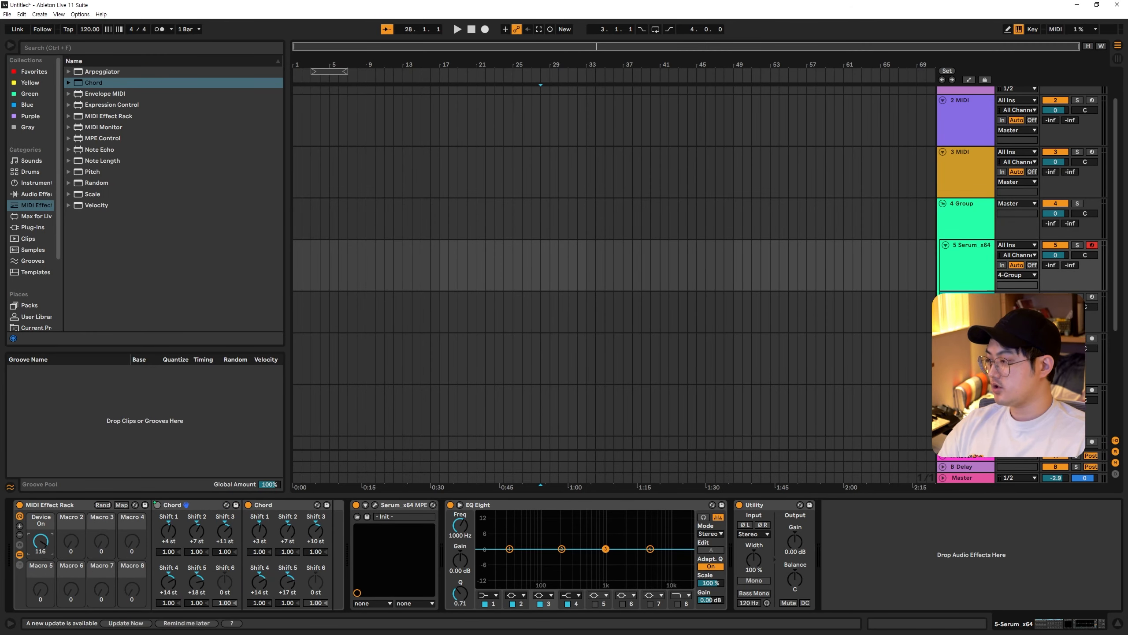
{"action": "left_click_drag", "start_coordinate": [41, 540], "coordinate": [41, 585]}
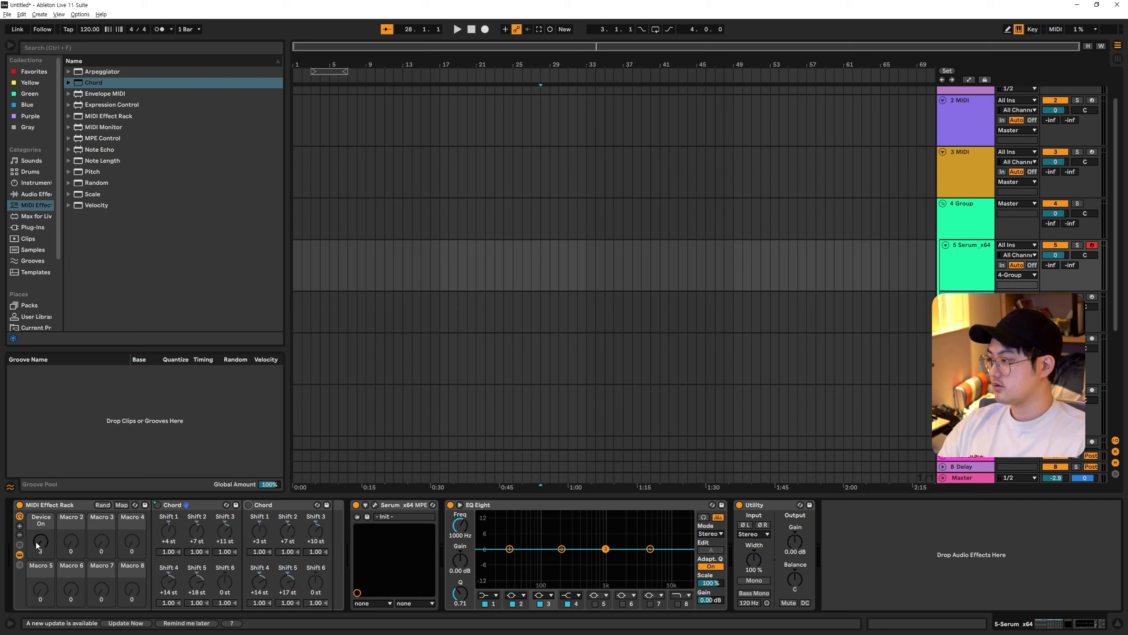
{"action": "left_click_drag", "start_coordinate": [41, 540], "coordinate": [40, 496]}
{"action": "left_click_drag", "start_coordinate": [41, 540], "coordinate": [40, 586]}
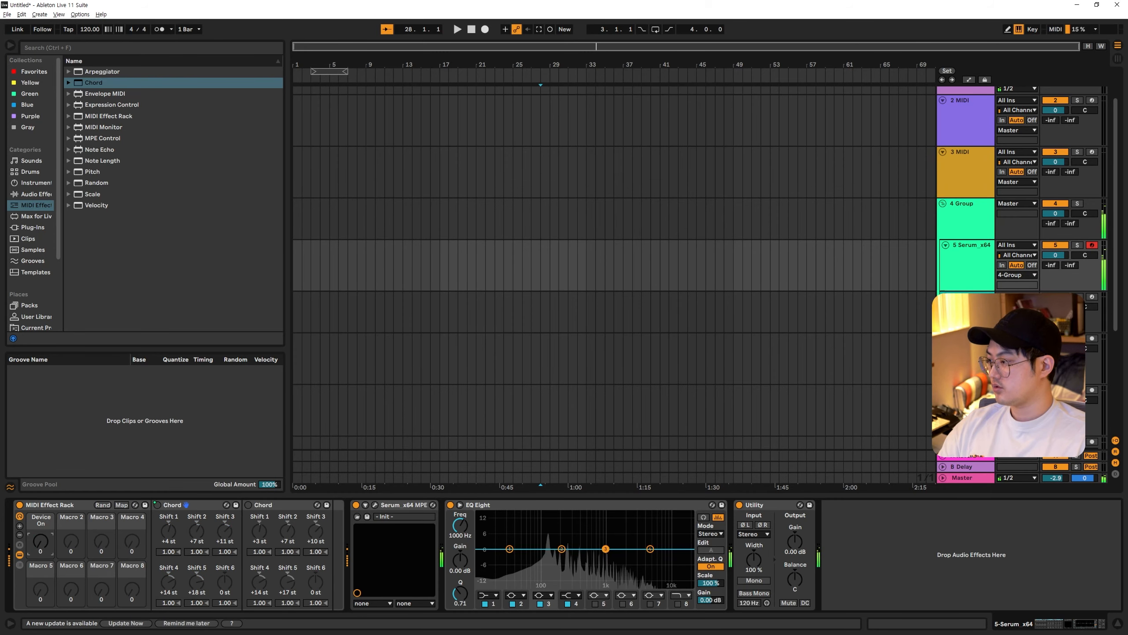
{"action": "left_click_drag", "start_coordinate": [41, 541], "coordinate": [40, 497]}
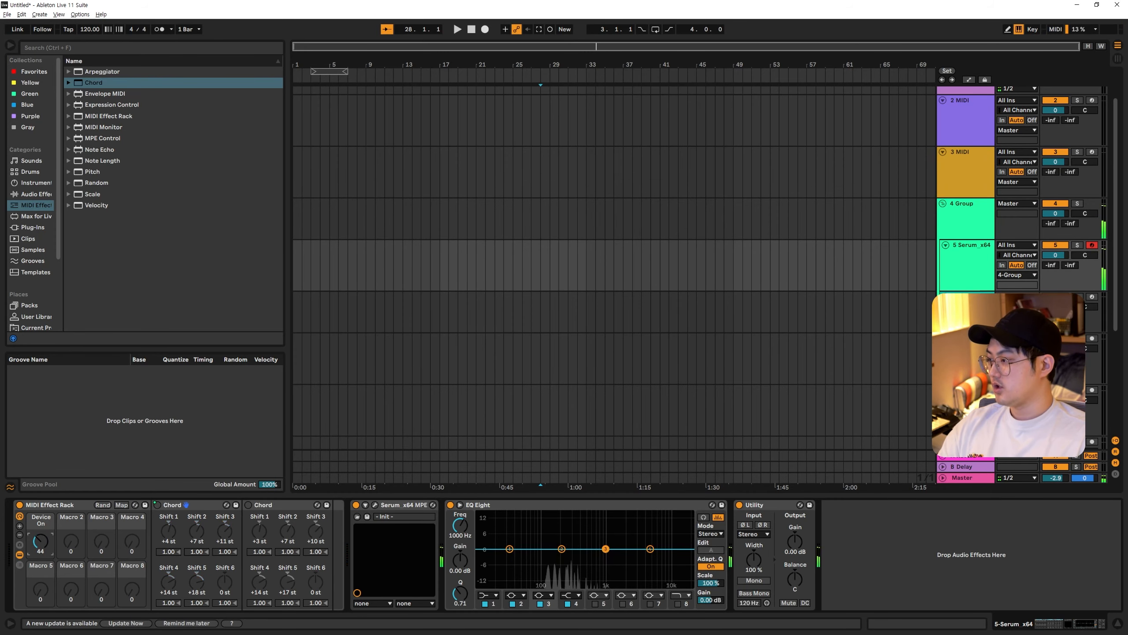
Set the minimum of the first Chord's Device On mapping to 2 and test Macro 1 at low values.
{"action": "left_click", "coordinate": [108, 505]}
{"action": "left_click", "coordinate": [122, 504]}
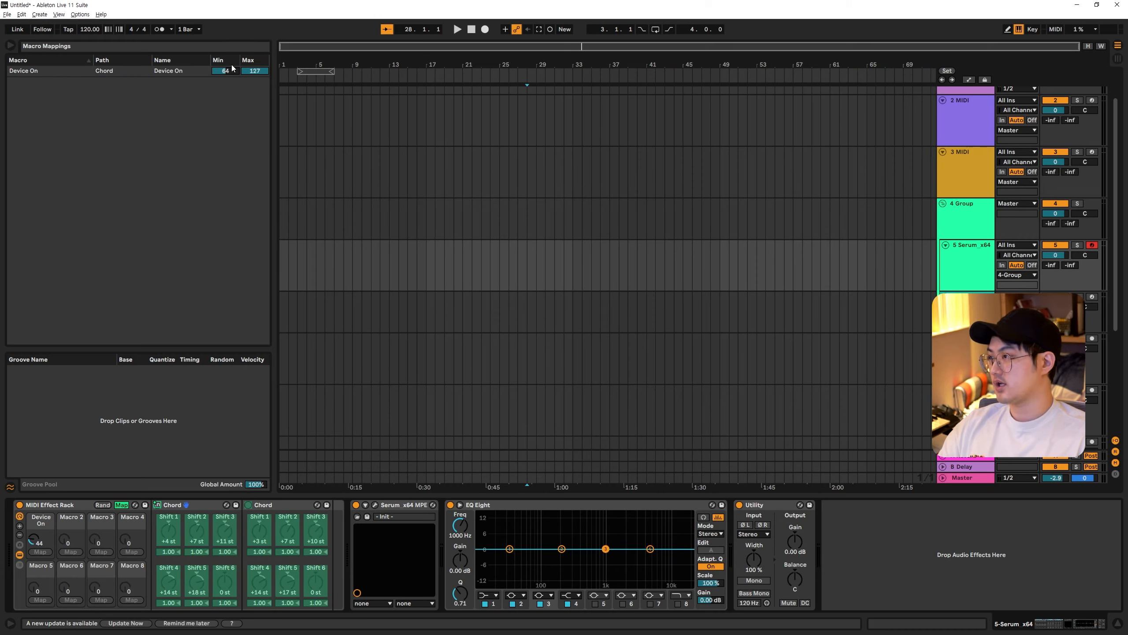
{"action": "left_click_drag", "start_coordinate": [35, 539], "coordinate": [35, 564]}
{"action": "mouse_move", "coordinate": [224, 72]}
{"action": "left_mouse_down"}
{"action": "mouse_move", "coordinate": [224, 97]}
{"action": "mouse_move", "coordinate": [225, 75]}
{"action": "left_mouse_up"}
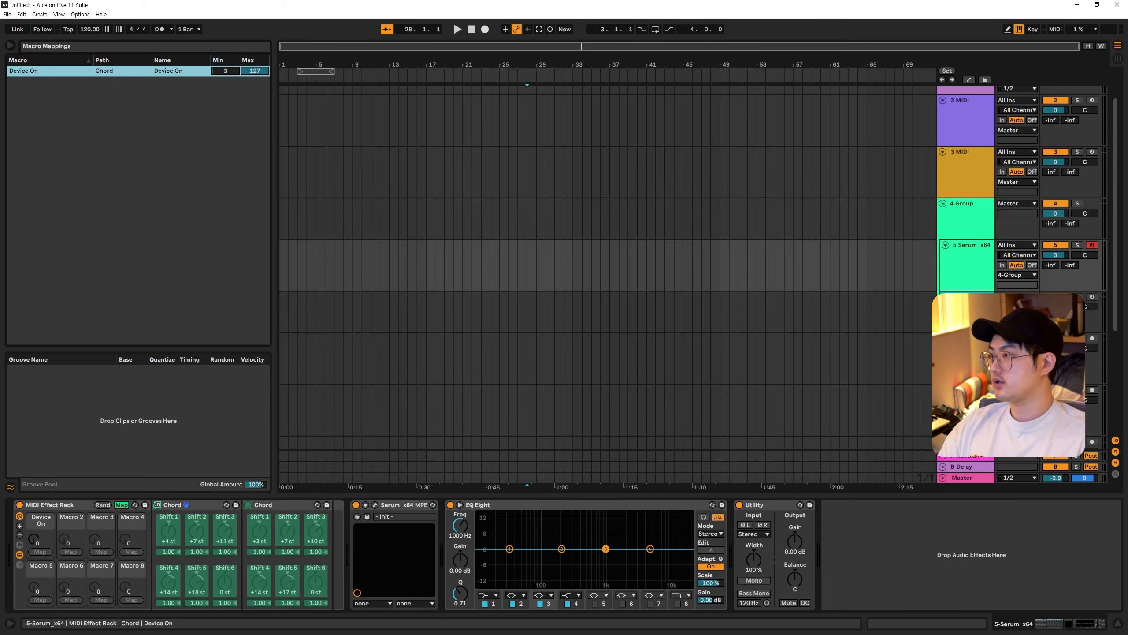
{"action": "left_click", "coordinate": [121, 504]}
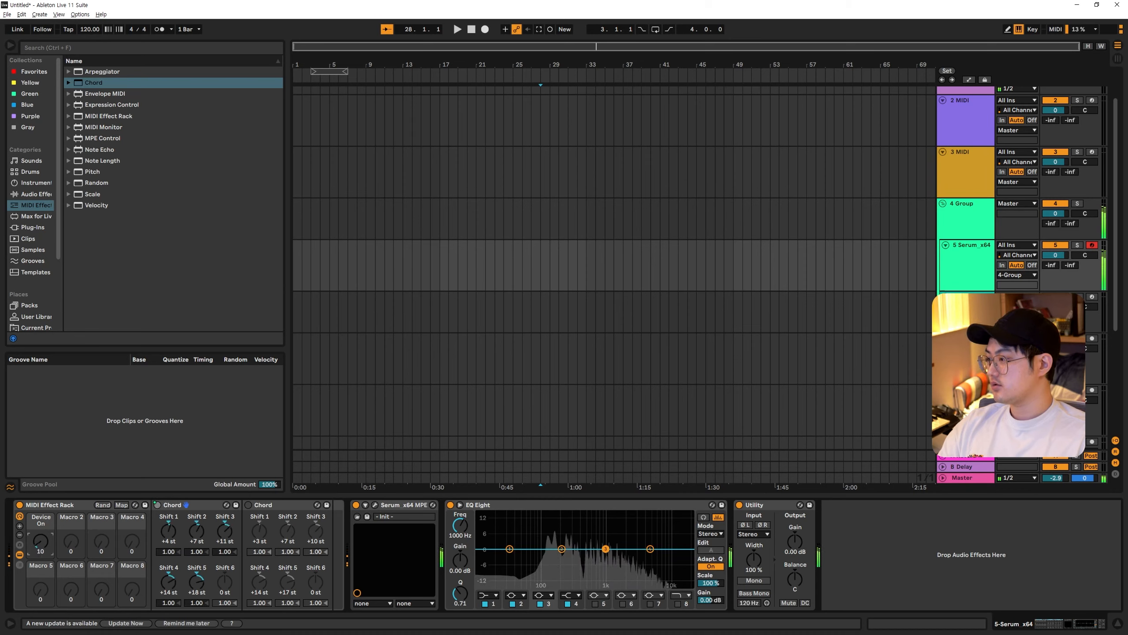
{"action": "mouse_move", "coordinate": [38, 545]}
{"action": "left_mouse_down"}
{"action": "mouse_move", "coordinate": [39, 494]}
{"action": "mouse_move", "coordinate": [38, 533]}
{"action": "left_mouse_up"}
Map the second Chord's on/off switch to Macro 2 with a minimum of 2 and test that macro.
{"action": "left_click", "coordinate": [121, 505]}
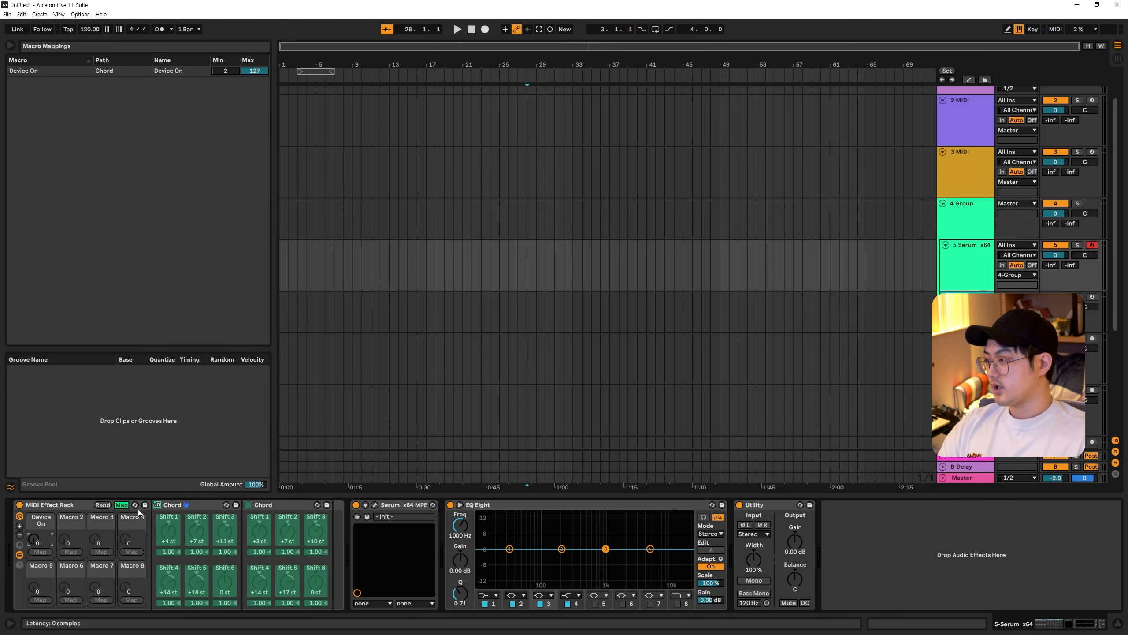
{"action": "left_click", "coordinate": [69, 551]}
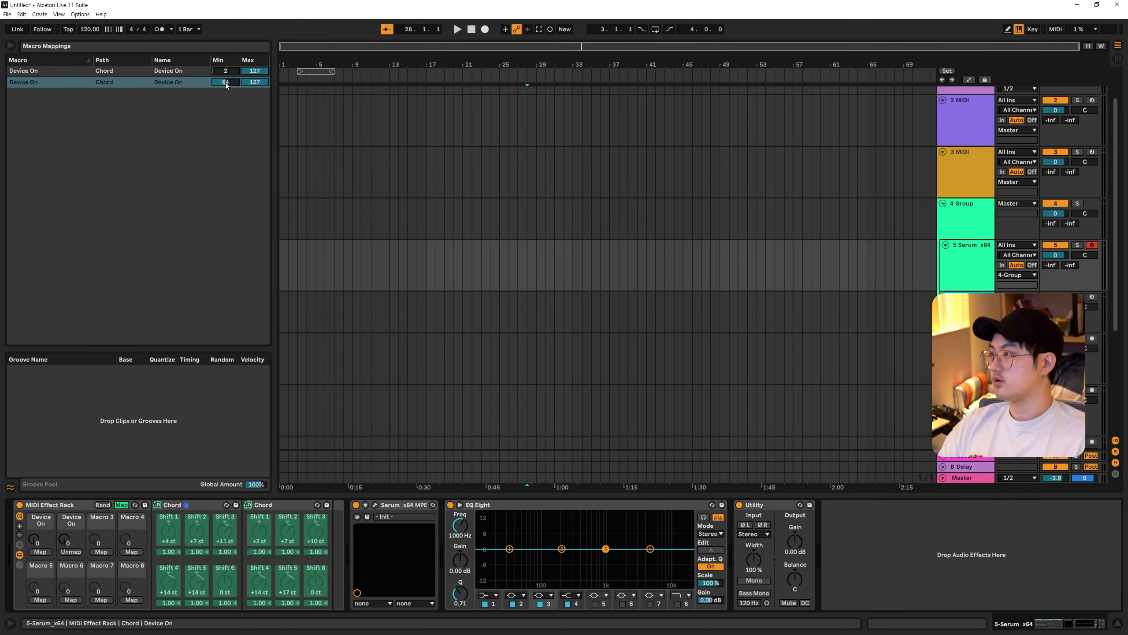
{"action": "left_click_drag", "start_coordinate": [226, 82], "coordinate": [225, 102]}
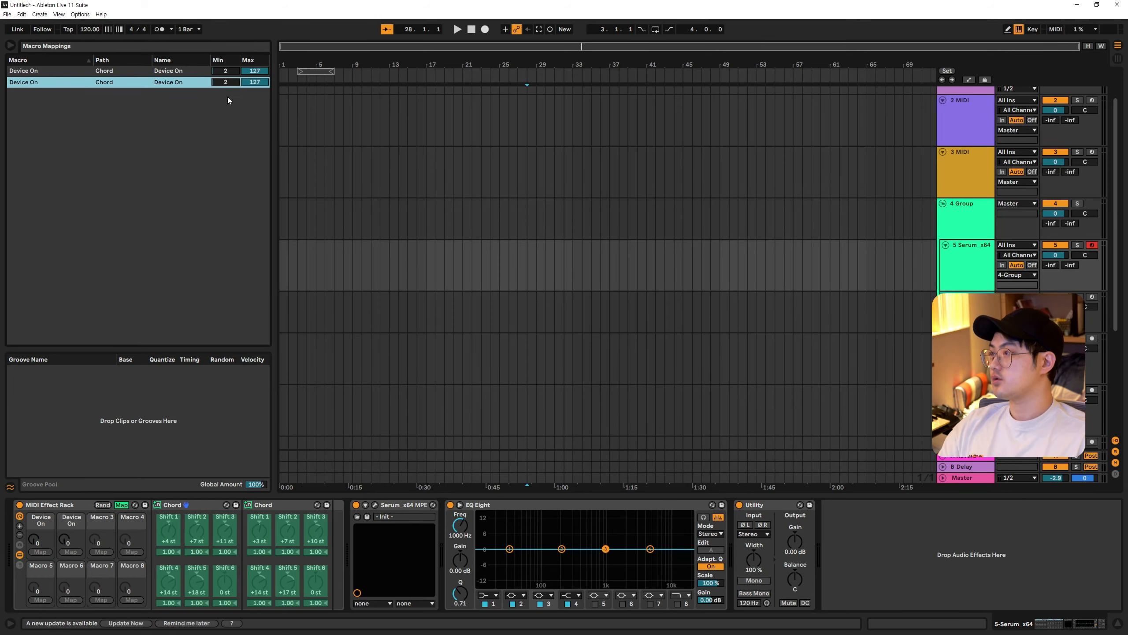
{"action": "left_click", "coordinate": [121, 505]}
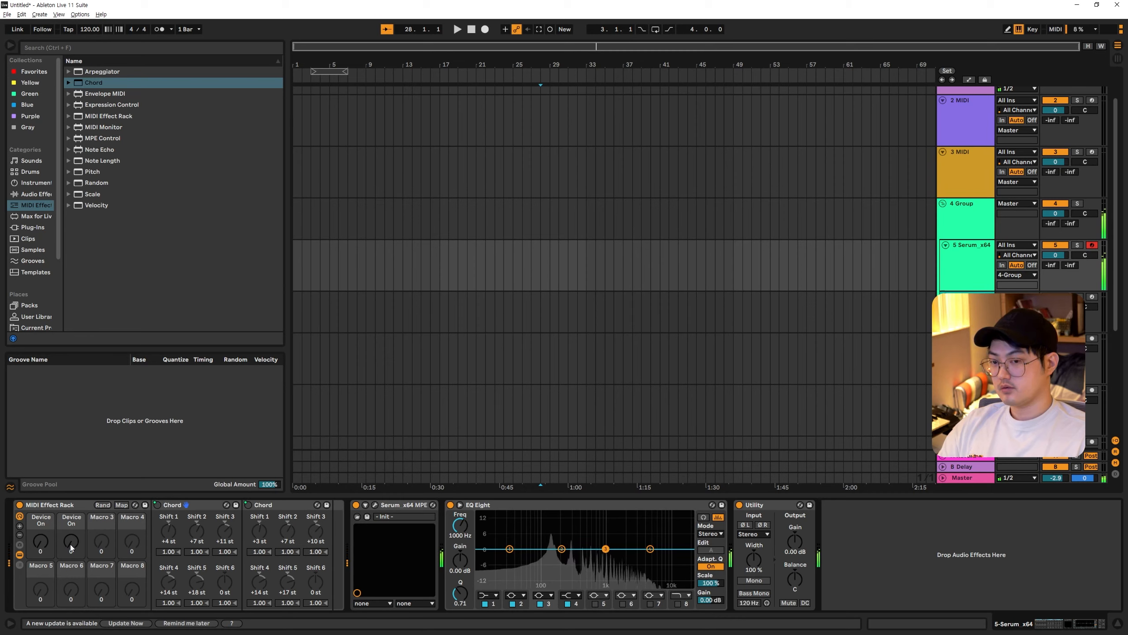
{"action": "left_click_drag", "start_coordinate": [71, 544], "coordinate": [71, 511]}
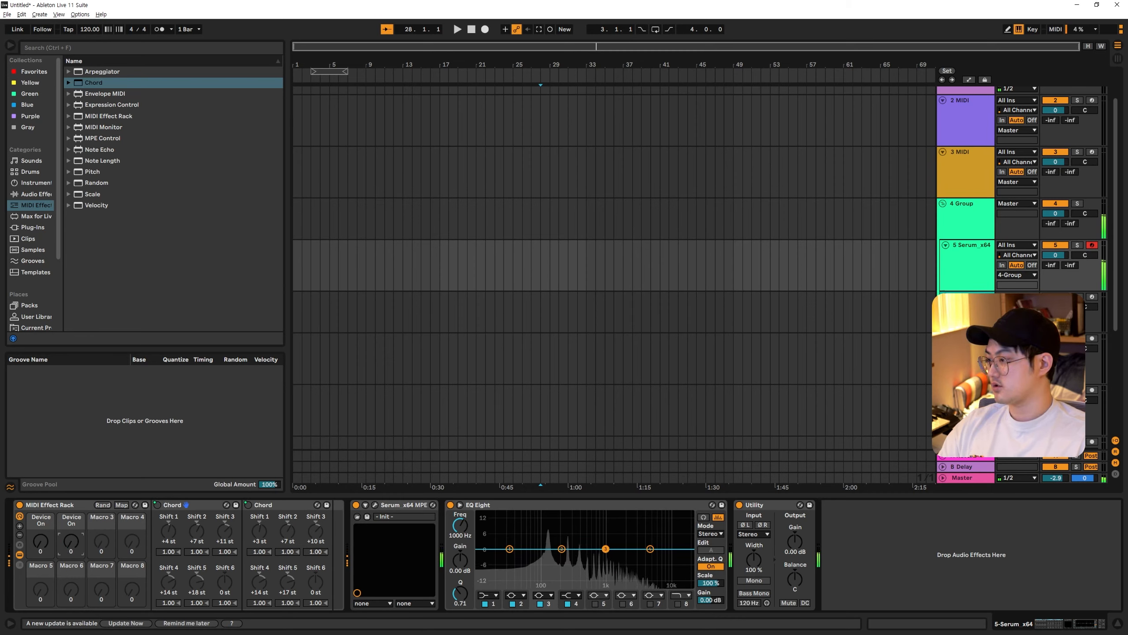
{"action": "left_click_drag", "start_coordinate": [70, 541], "coordinate": [70, 567]}
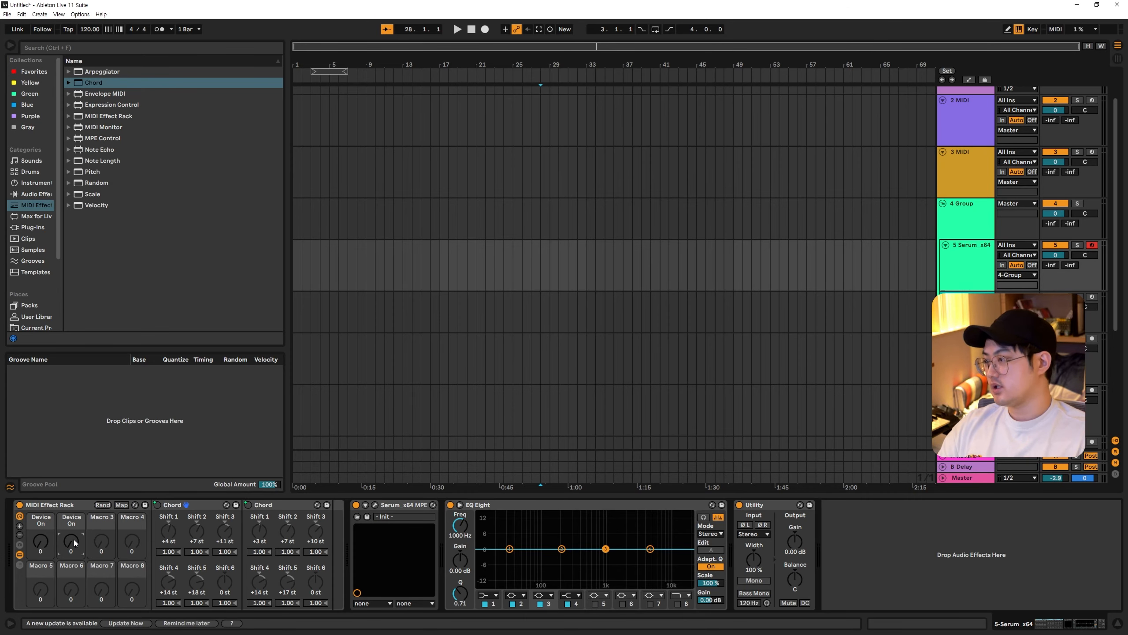
Remove the second Chord's Device On mapping from Macro 2.
{"action": "left_click", "coordinate": [121, 505]}
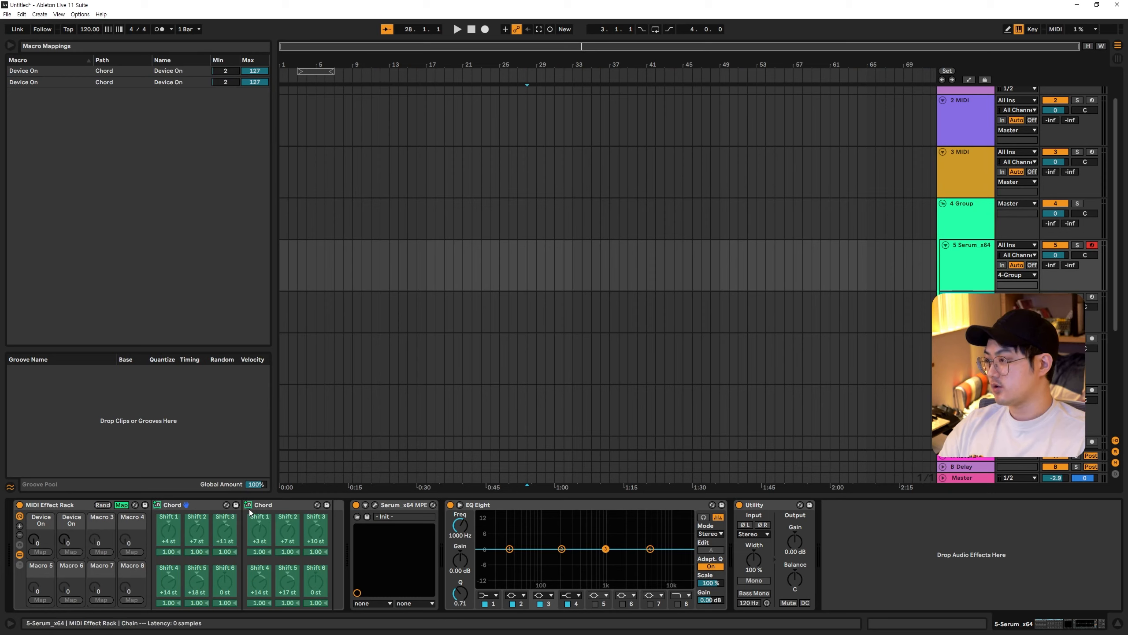
{"action": "left_click", "coordinate": [83, 541]}
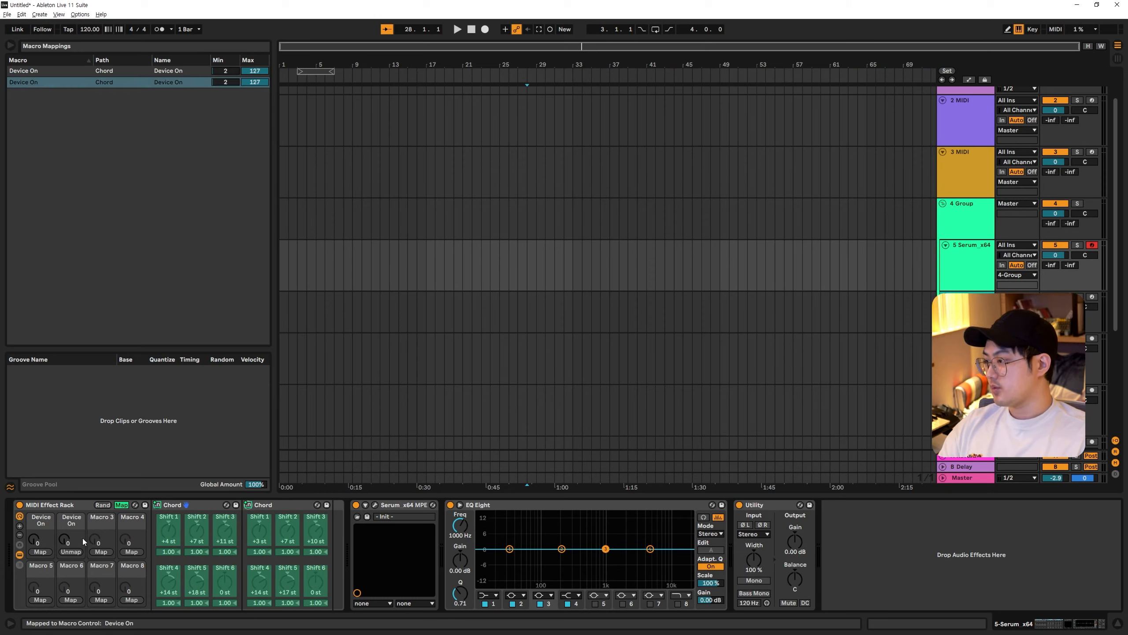
{"action": "left_click", "coordinate": [41, 552]}
{"action": "key", "text": "ctrl+m"}
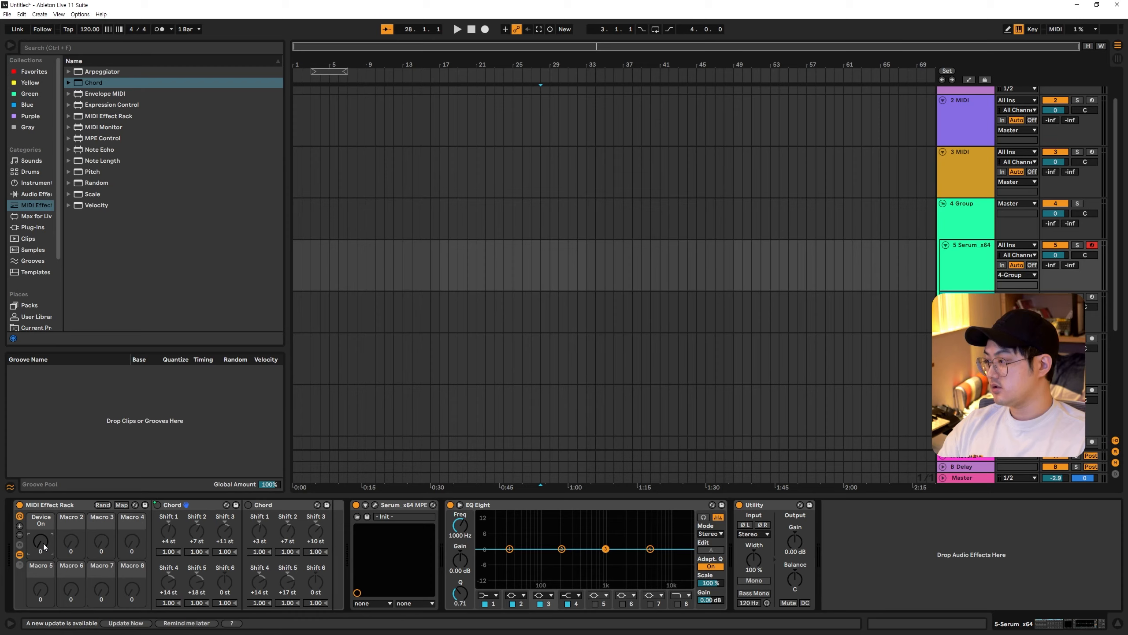
Map the second Chord device's on/off switch to Macro 1, alongside the first Chord's mapping.
{"action": "left_click", "coordinate": [121, 504]}
{"action": "left_click", "coordinate": [222, 71]}
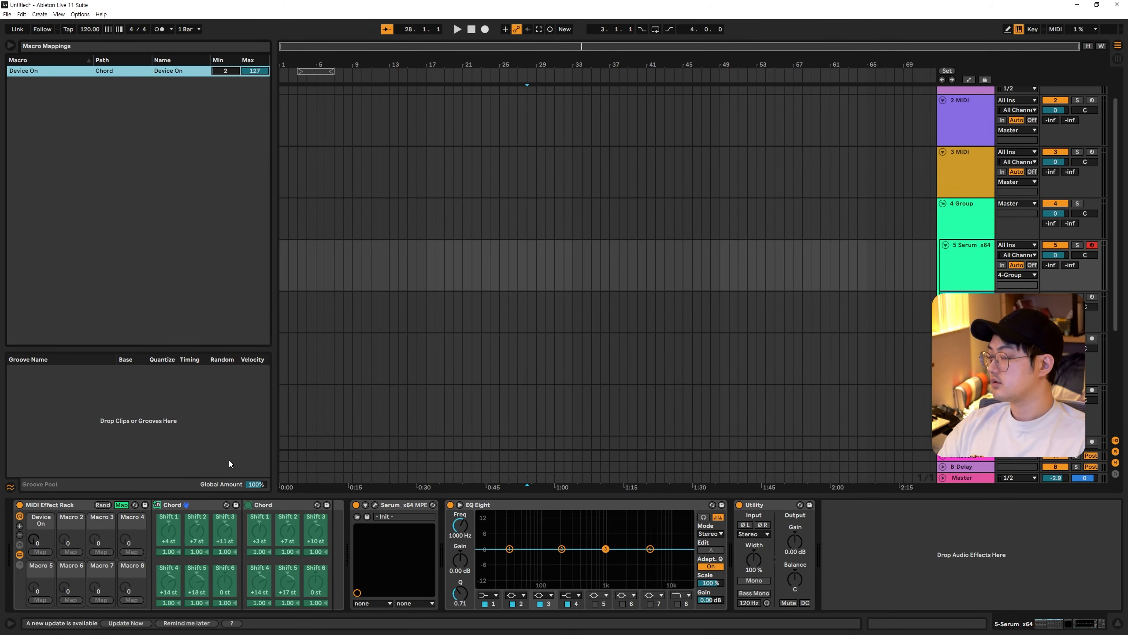
{"action": "left_click", "coordinate": [249, 506]}
{"action": "left_click", "coordinate": [40, 551]}
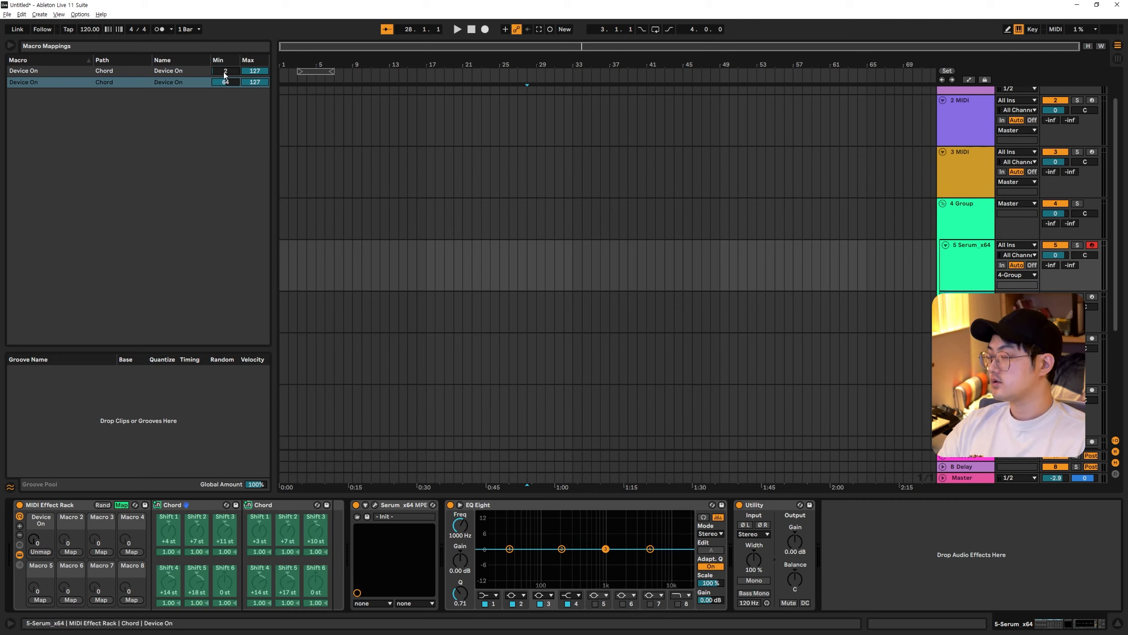
Set the Macro 1 mapping ranges to 0–39 for the first Chord and 40–75 for the second, and test the macro.
{"action": "left_click_drag", "start_coordinate": [223, 72], "coordinate": [255, 92]}
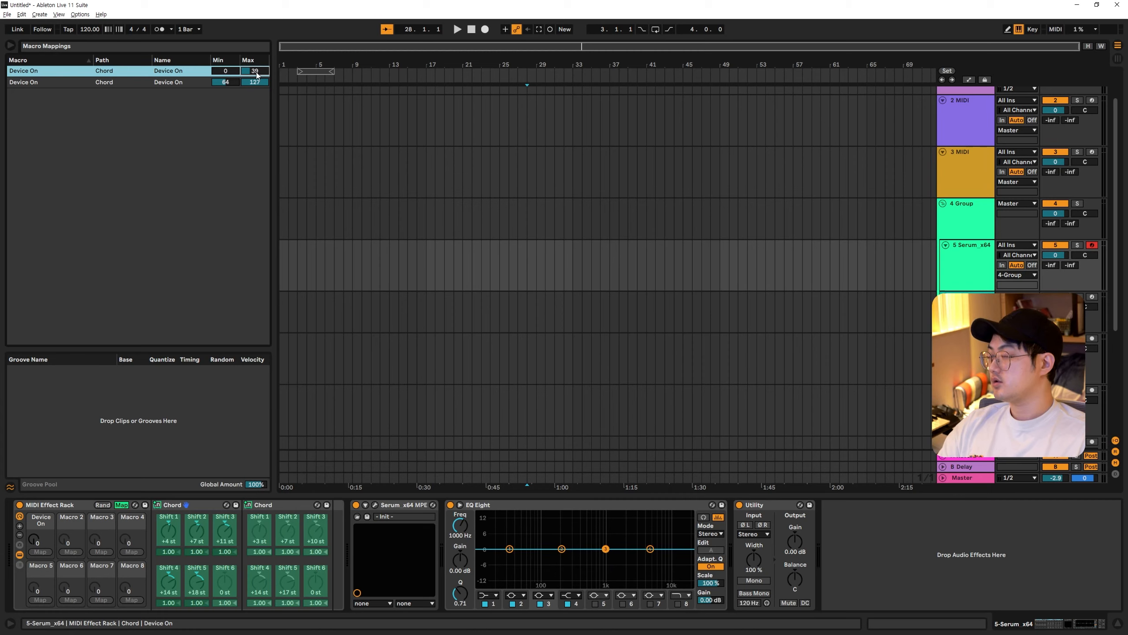
{"action": "left_click_drag", "start_coordinate": [224, 82], "coordinate": [251, 100]}
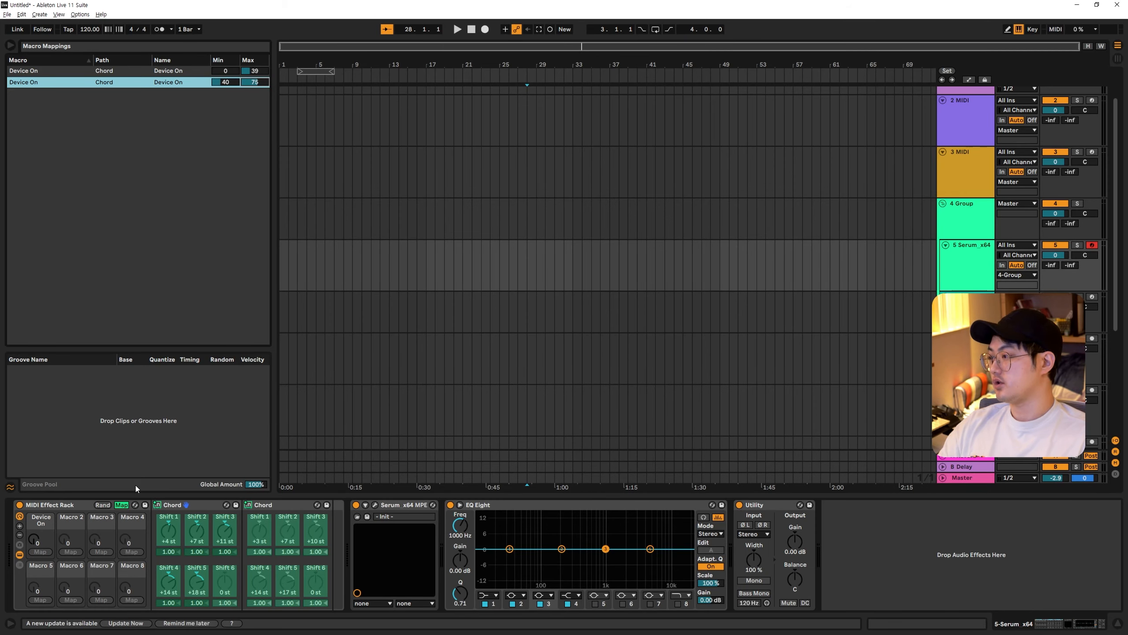
{"action": "left_click", "coordinate": [122, 505]}
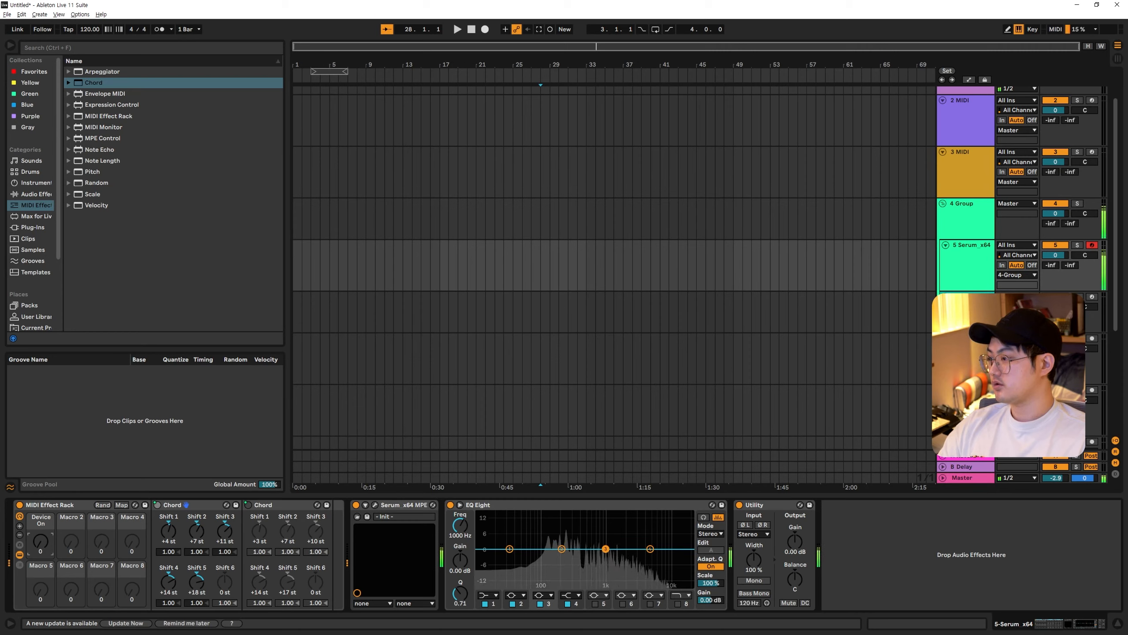
{"action": "left_click_drag", "start_coordinate": [41, 541], "coordinate": [40, 521]}
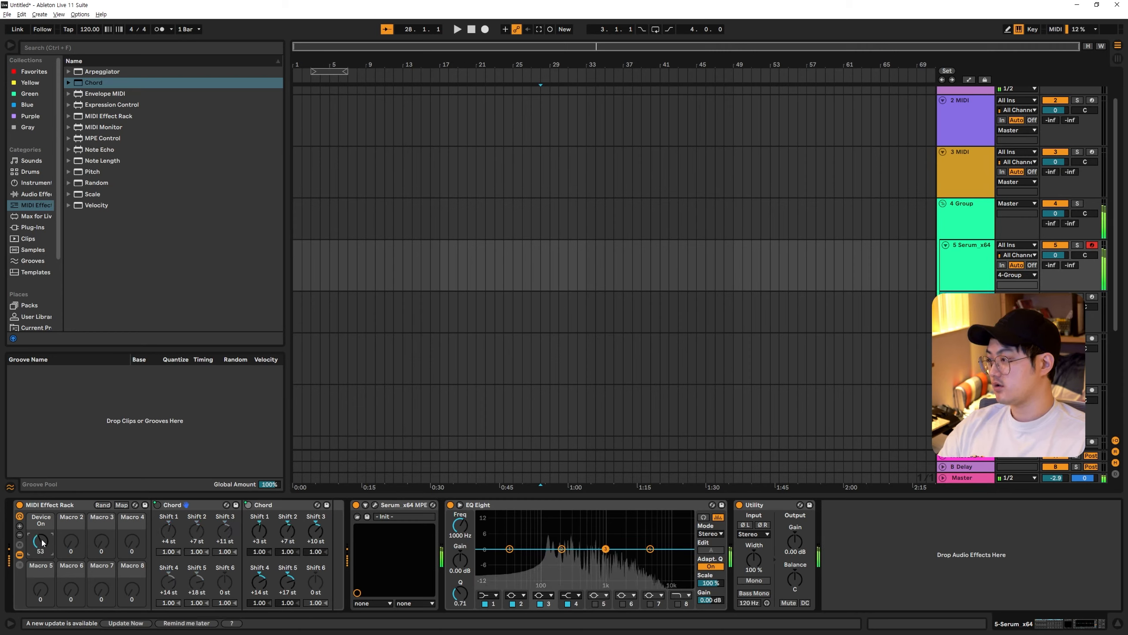
{"action": "left_click_drag", "start_coordinate": [41, 541], "coordinate": [41, 517]}
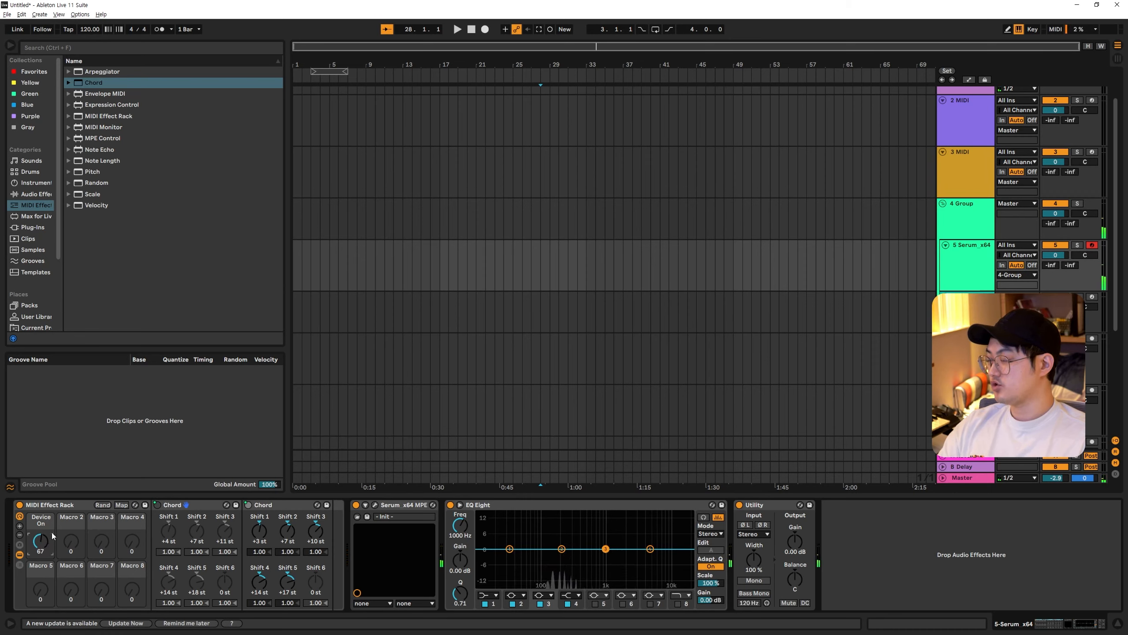
Duplicate the second Chord device inside the rack and set Macro 1 to 60.
{"action": "left_click", "coordinate": [288, 504]}
{"action": "key", "text": "ctrl+d"}
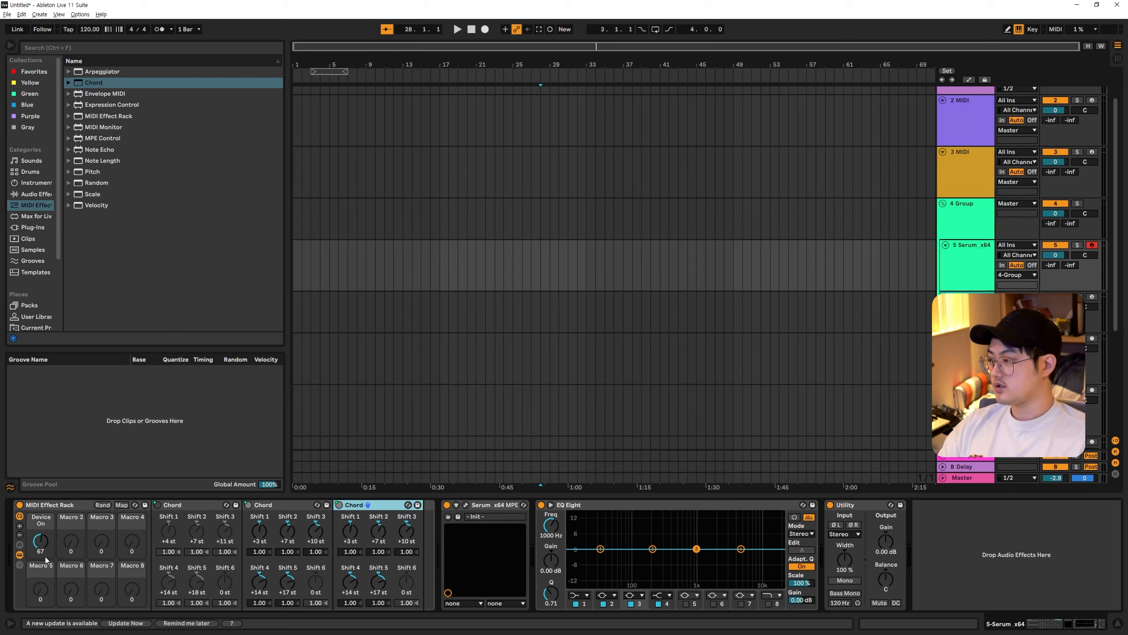
{"action": "mouse_move", "coordinate": [46, 559]}
{"action": "left_mouse_down"}
{"action": "mouse_move", "coordinate": [47, 589]}
{"action": "mouse_move", "coordinate": [47, 541]}
{"action": "mouse_move", "coordinate": [46, 558]}
{"action": "left_mouse_up"}
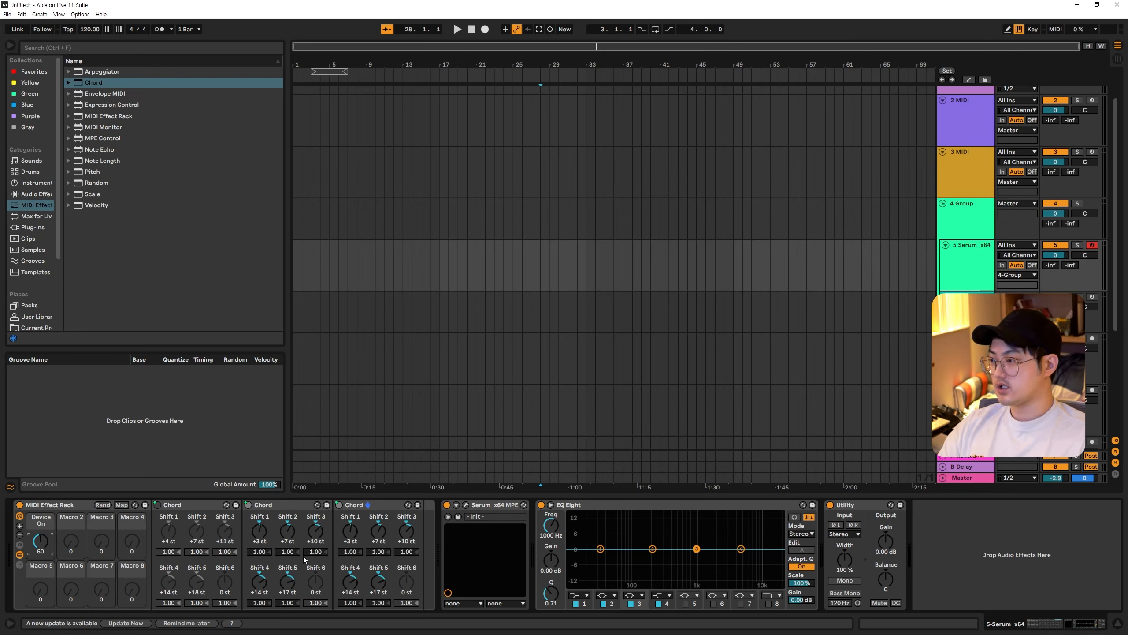
Set Macro 1 to 6 and delete the third, duplicated Chord device from the rack.
{"action": "mouse_move", "coordinate": [40, 541]}
{"action": "left_mouse_down"}
{"action": "mouse_move", "coordinate": [41, 559]}
{"action": "mouse_move", "coordinate": [40, 544]}
{"action": "left_mouse_up"}
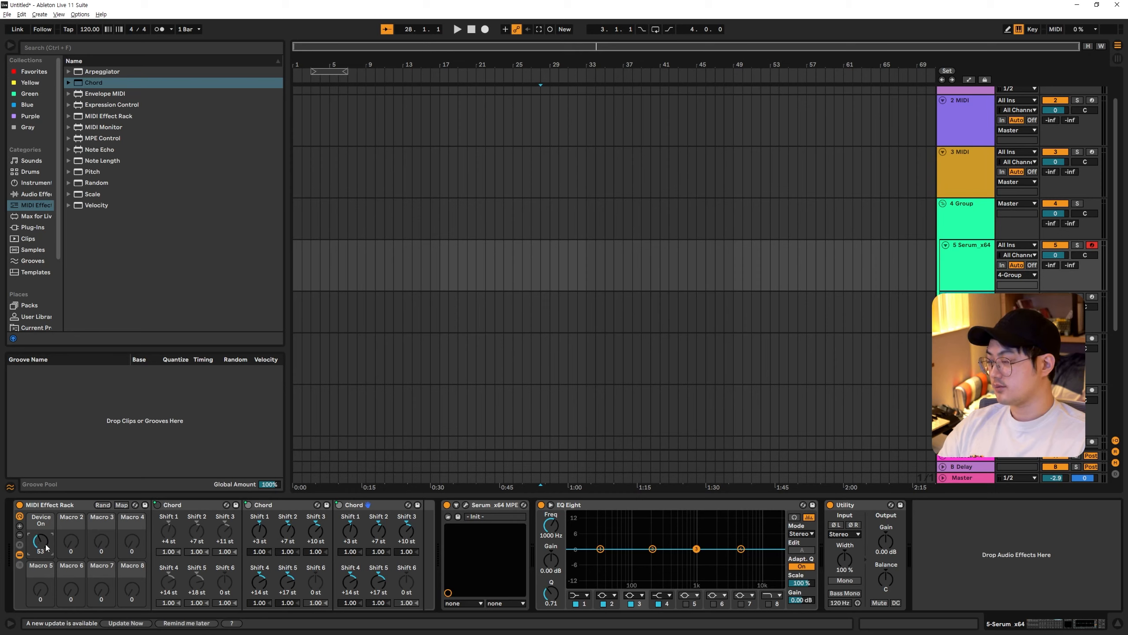
{"action": "mouse_move", "coordinate": [41, 544]}
{"action": "left_mouse_down"}
{"action": "mouse_move", "coordinate": [41, 532]}
{"action": "mouse_move", "coordinate": [47, 544]}
{"action": "left_mouse_up"}
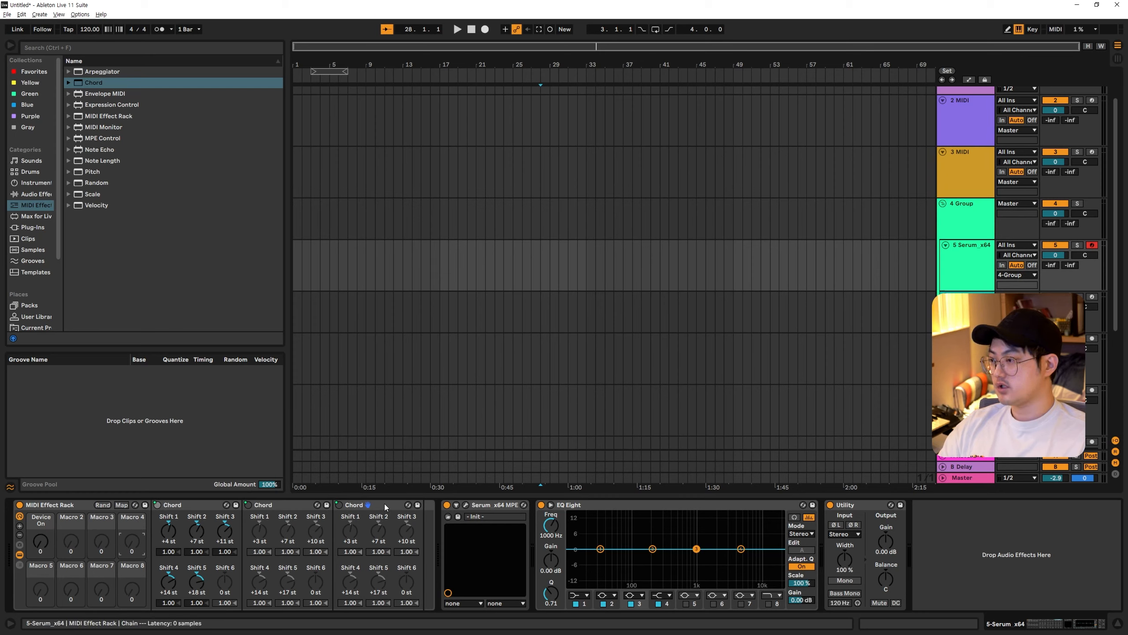
{"action": "left_click_drag", "start_coordinate": [40, 541], "coordinate": [40, 542]}
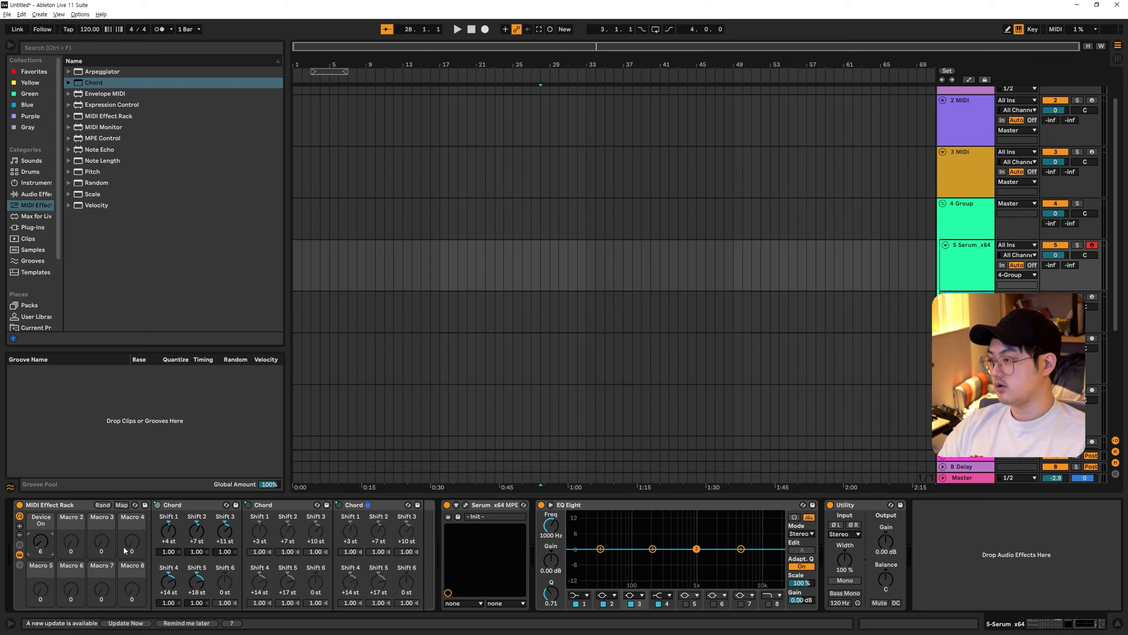
{"action": "left_click", "coordinate": [360, 505]}
{"action": "key", "text": "Delete"}
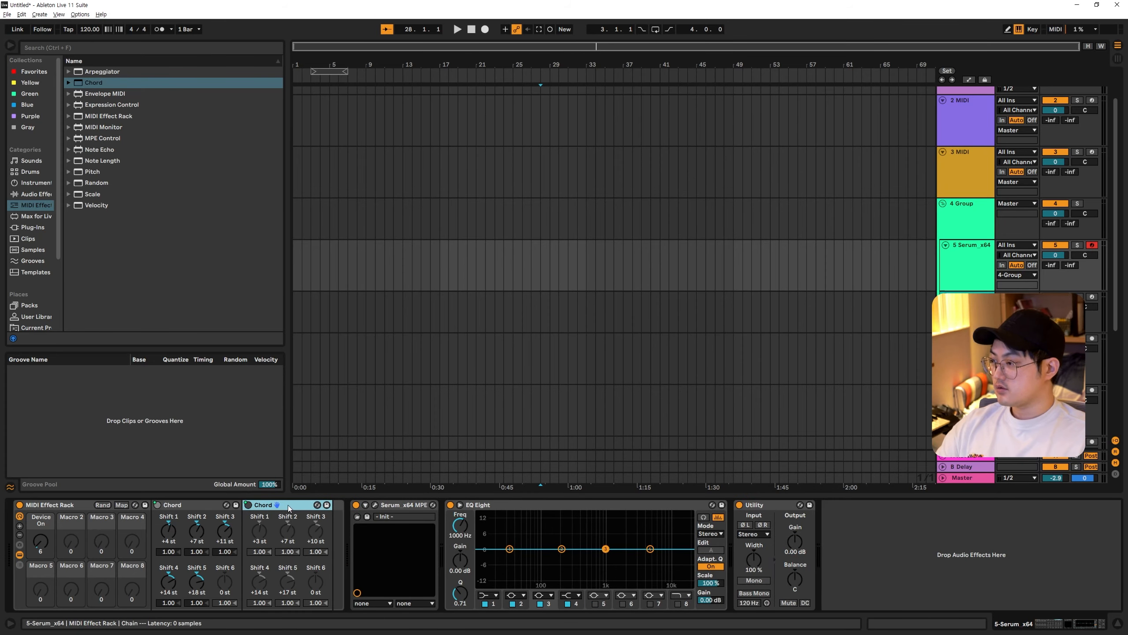
Set the Macro 1 mapping maximum to 64 for the first Chord and the minimum to 65 for the second.
{"action": "left_click", "coordinate": [126, 505]}
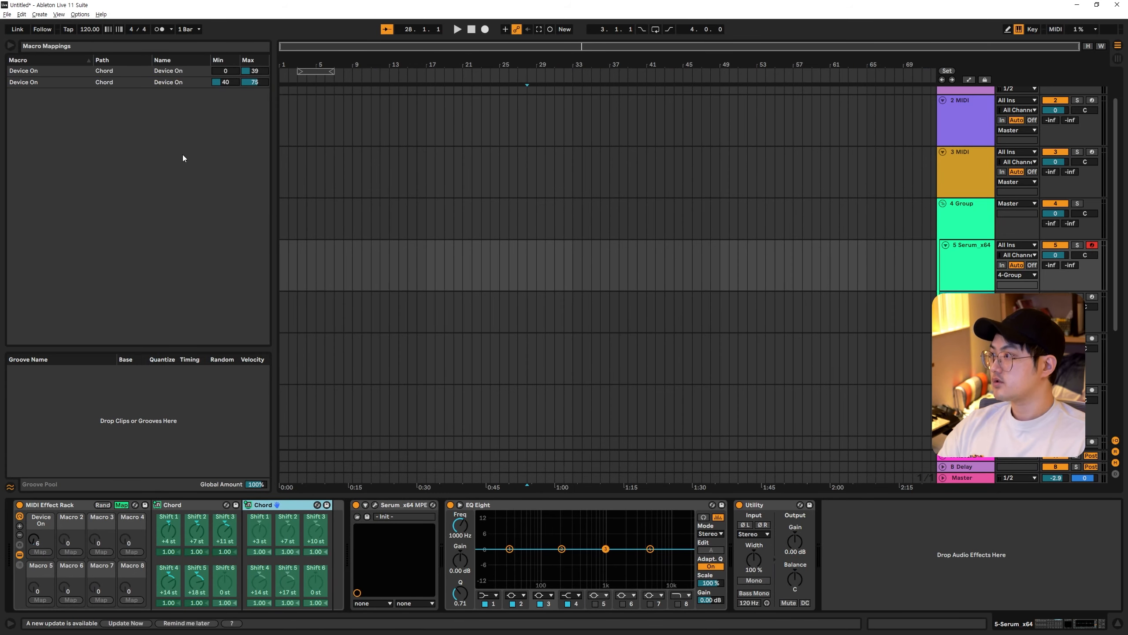
{"action": "left_click_drag", "start_coordinate": [247, 73], "coordinate": [247, 67]}
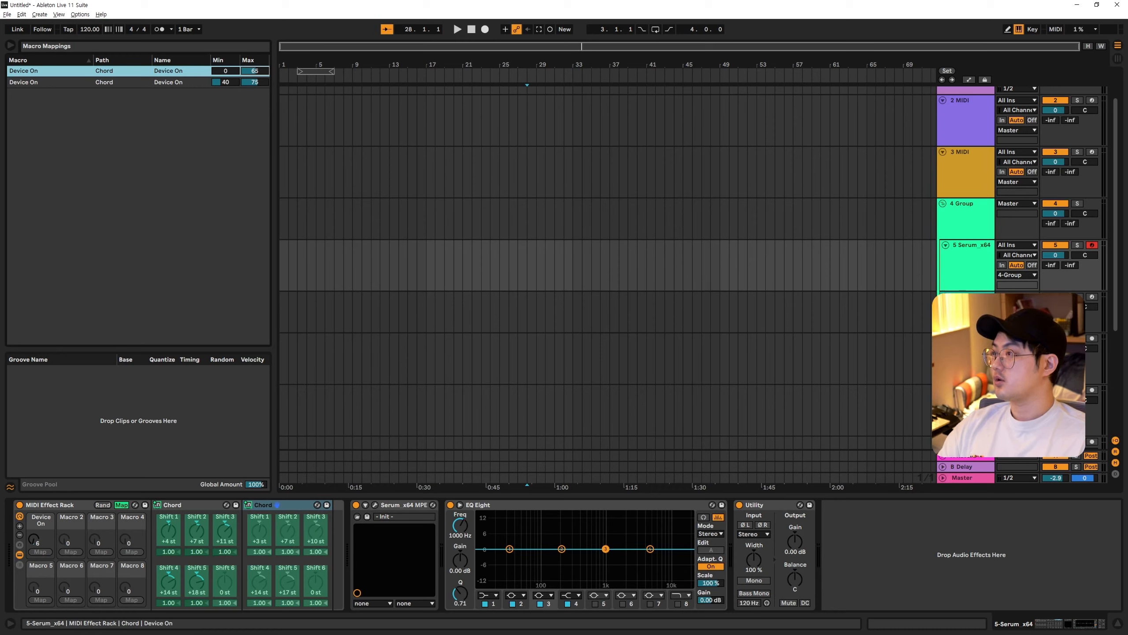
{"action": "left_click_drag", "start_coordinate": [226, 83], "coordinate": [226, 81]}
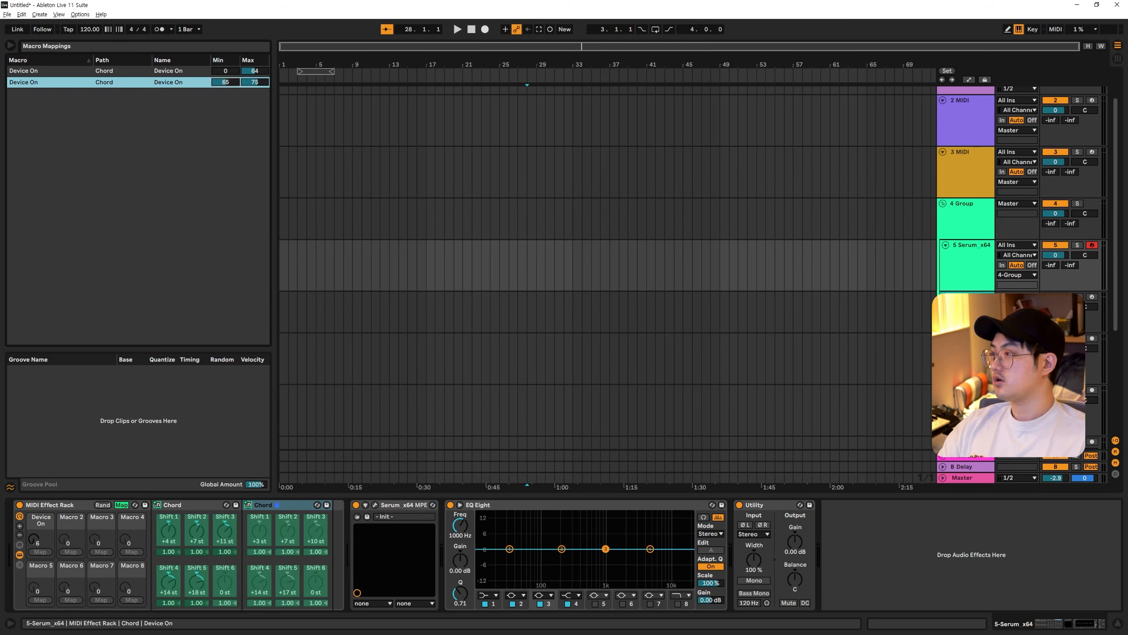
{"action": "left_click", "coordinate": [122, 505]}
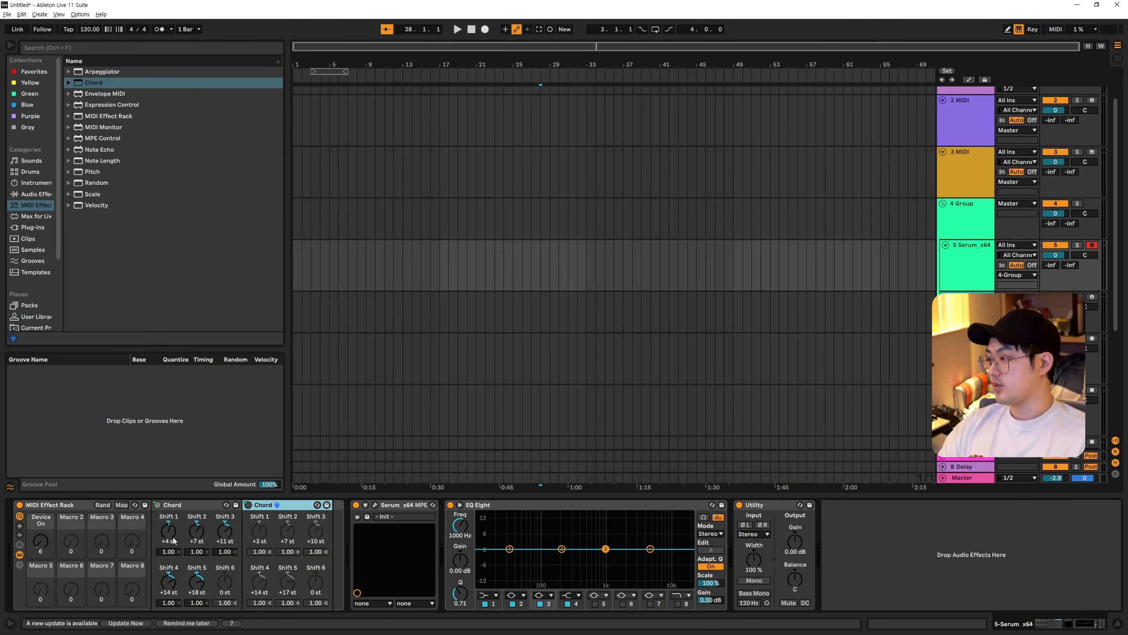
Test Macro 1 by sweeping it between low and high values to switch between the two Chords, ending at 127.
{"action": "left_click_drag", "start_coordinate": [40, 541], "coordinate": [41, 491]}
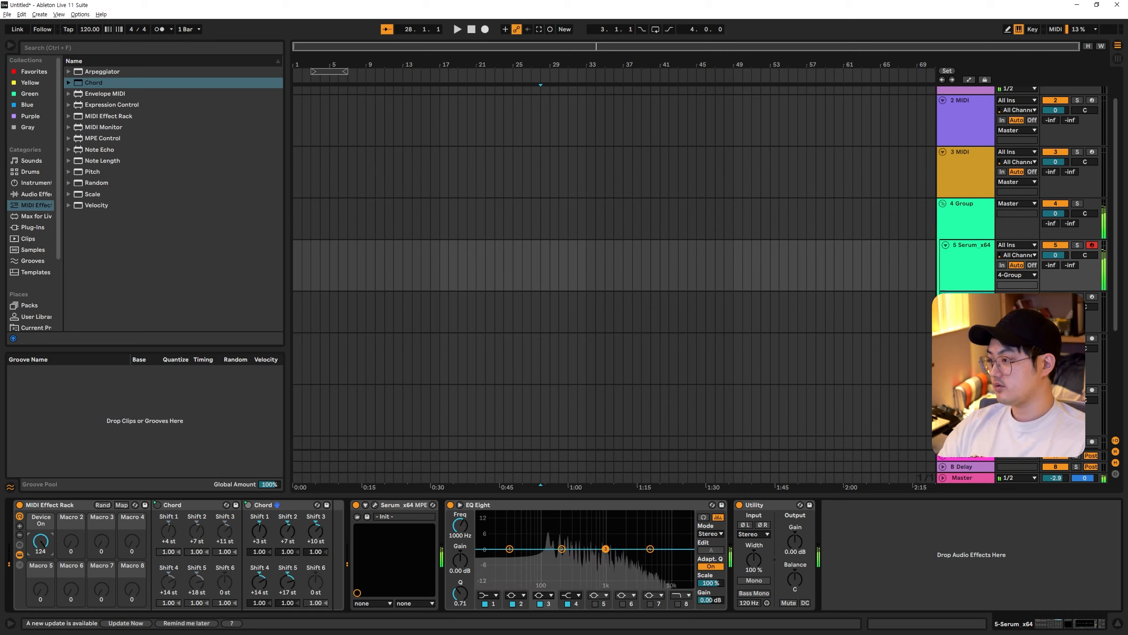
{"action": "mouse_move", "coordinate": [40, 541]}
{"action": "left_mouse_down"}
{"action": "mouse_move", "coordinate": [40, 568]}
{"action": "mouse_move", "coordinate": [41, 531]}
{"action": "left_mouse_up"}
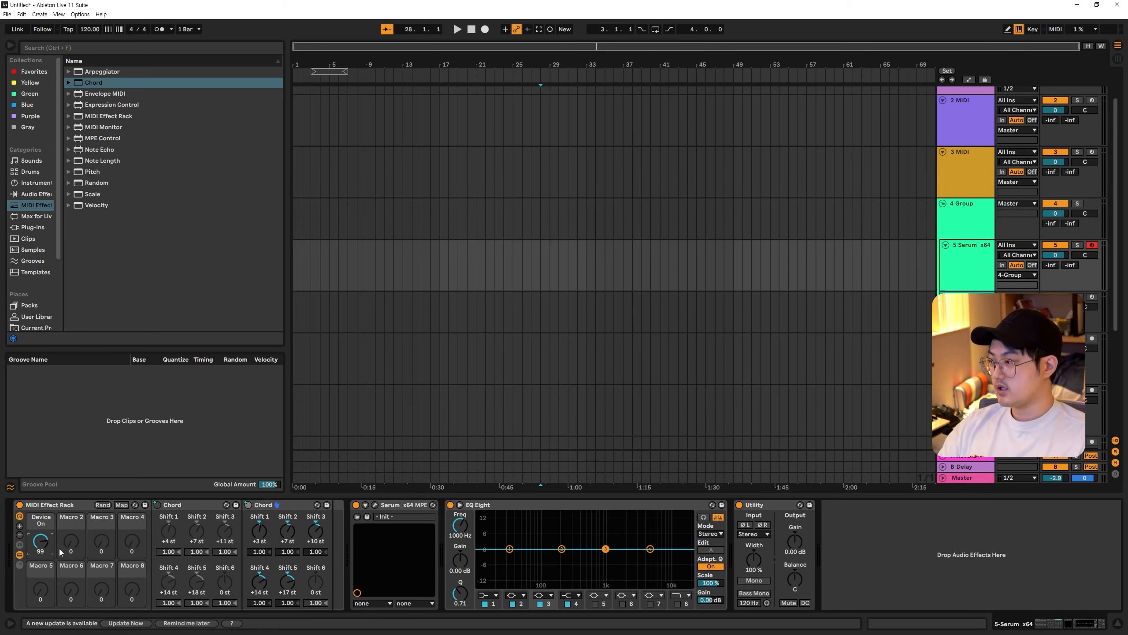
{"action": "left_click_drag", "start_coordinate": [45, 544], "coordinate": [45, 569]}
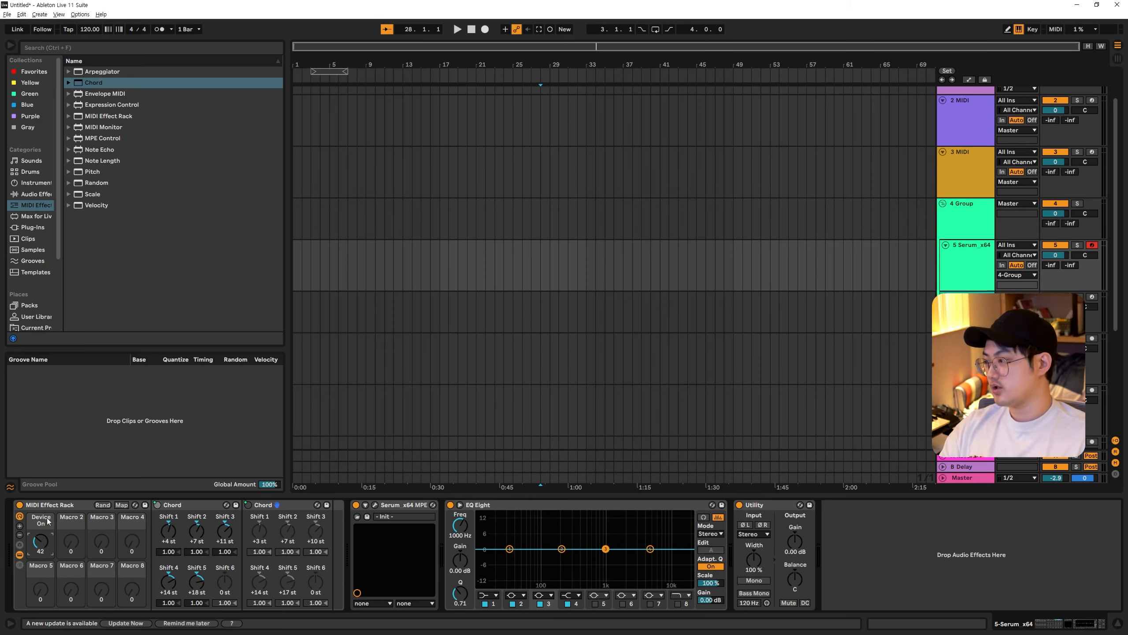
{"action": "left_click_drag", "start_coordinate": [47, 546], "coordinate": [47, 567]}
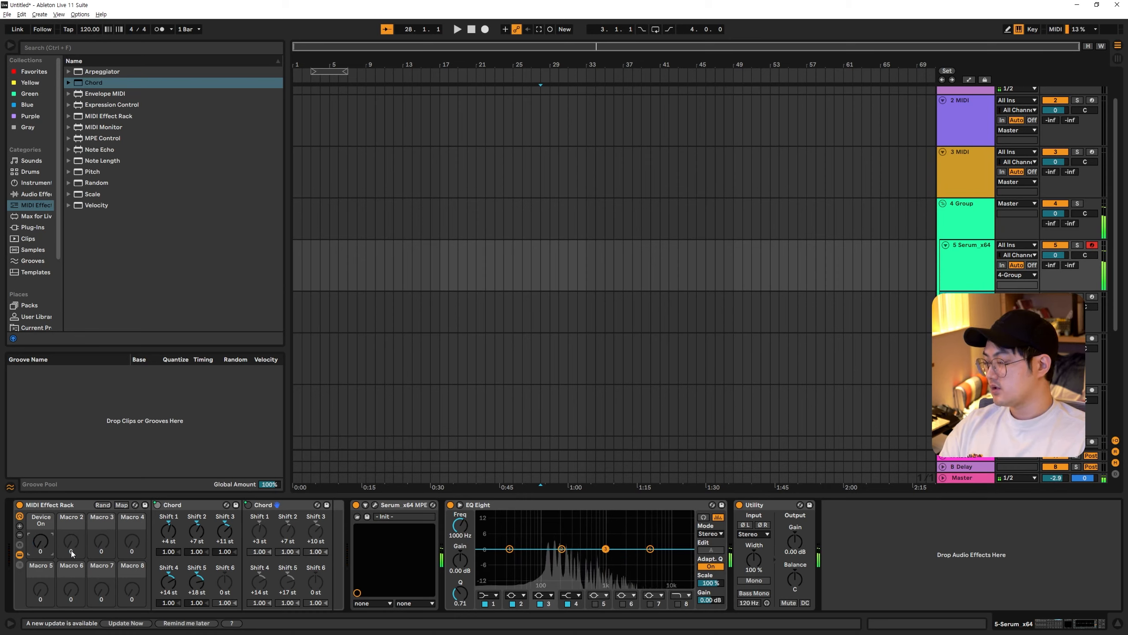
{"action": "left_click_drag", "start_coordinate": [43, 550], "coordinate": [43, 546]}
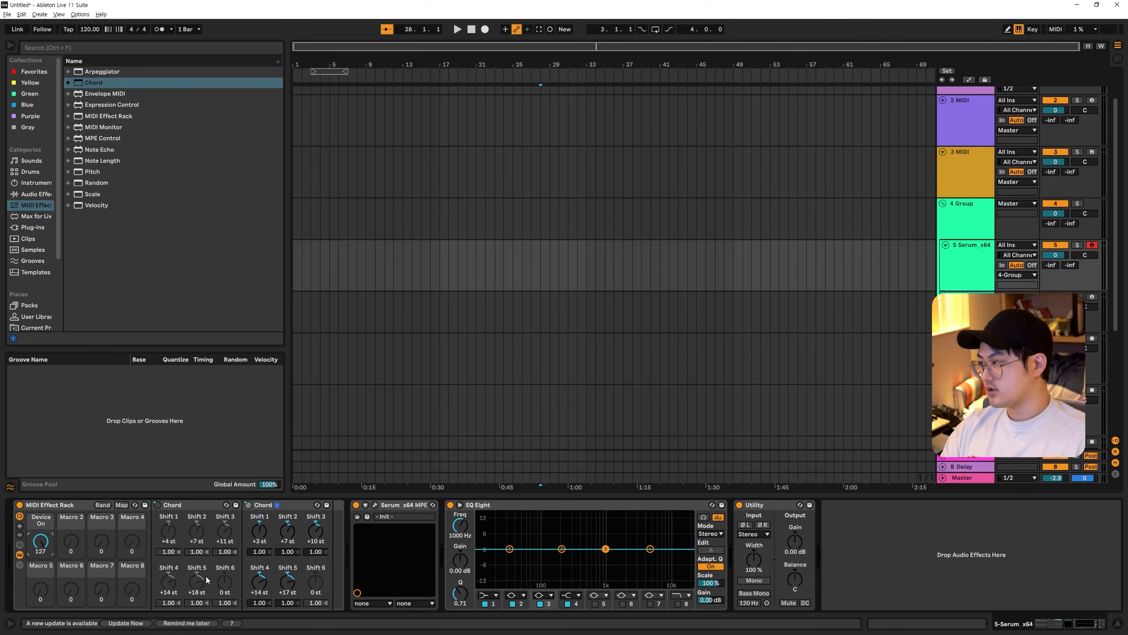
Insert an Arpeggiator after the second Chord in the rack, with Repeats at 1 and a Free rate of 20.0 ms.
{"action": "left_click_drag", "start_coordinate": [112, 74], "coordinate": [351, 551]}
{"action": "left_click_drag", "start_coordinate": [430, 506], "coordinate": [338, 537]}
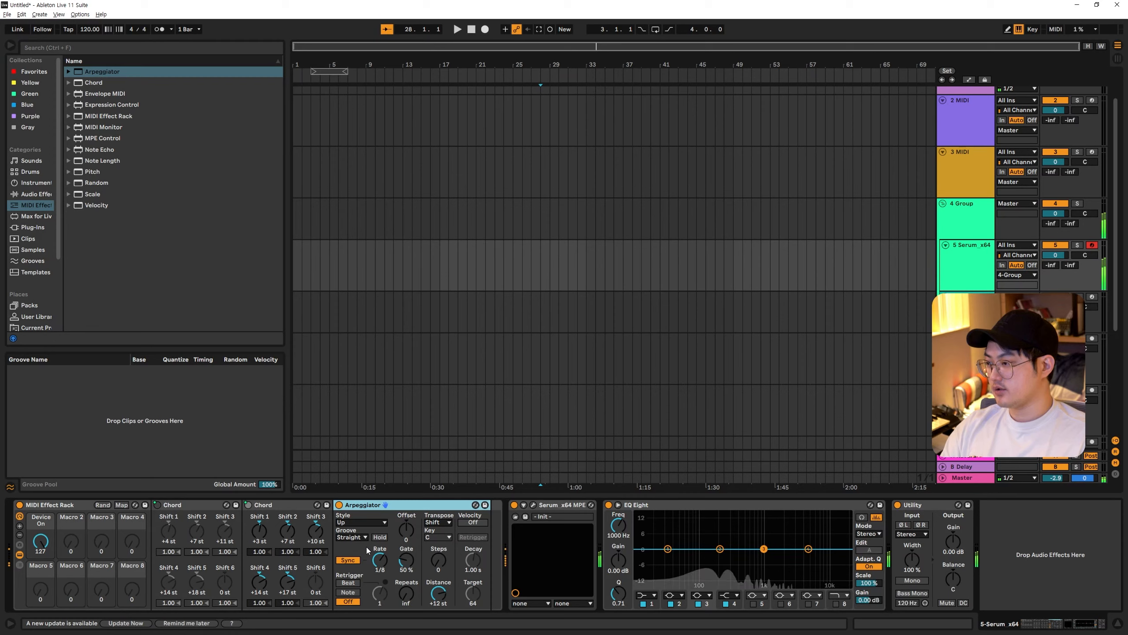
{"action": "left_click_drag", "start_coordinate": [367, 546], "coordinate": [367, 536]}
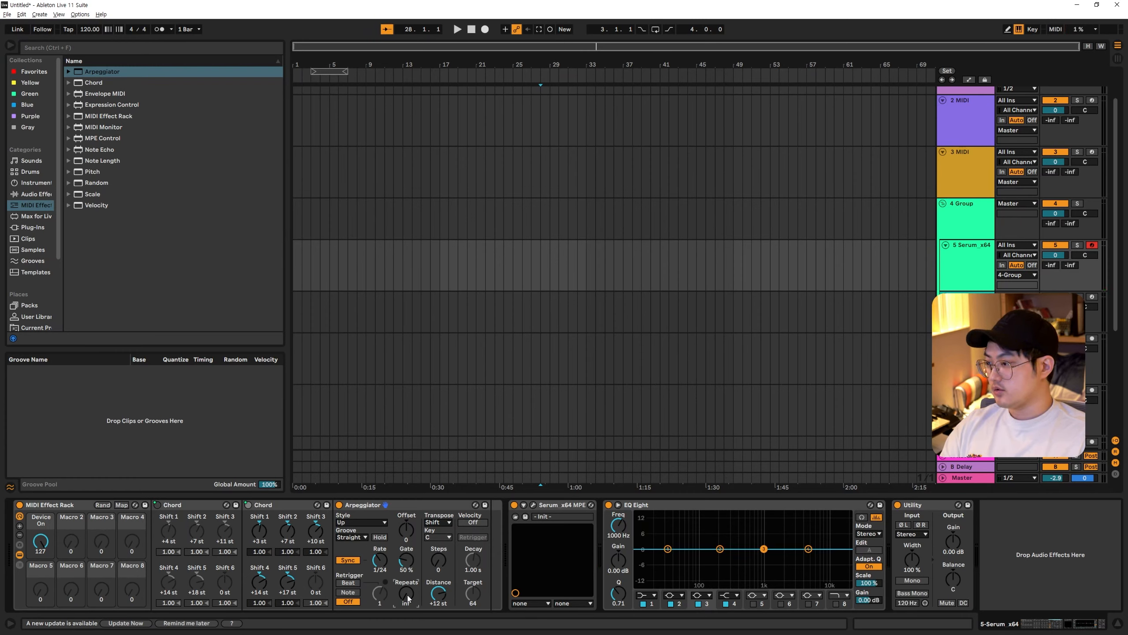
{"action": "left_click_drag", "start_coordinate": [408, 598], "coordinate": [409, 622]}
{"action": "left_click", "coordinate": [349, 561]}
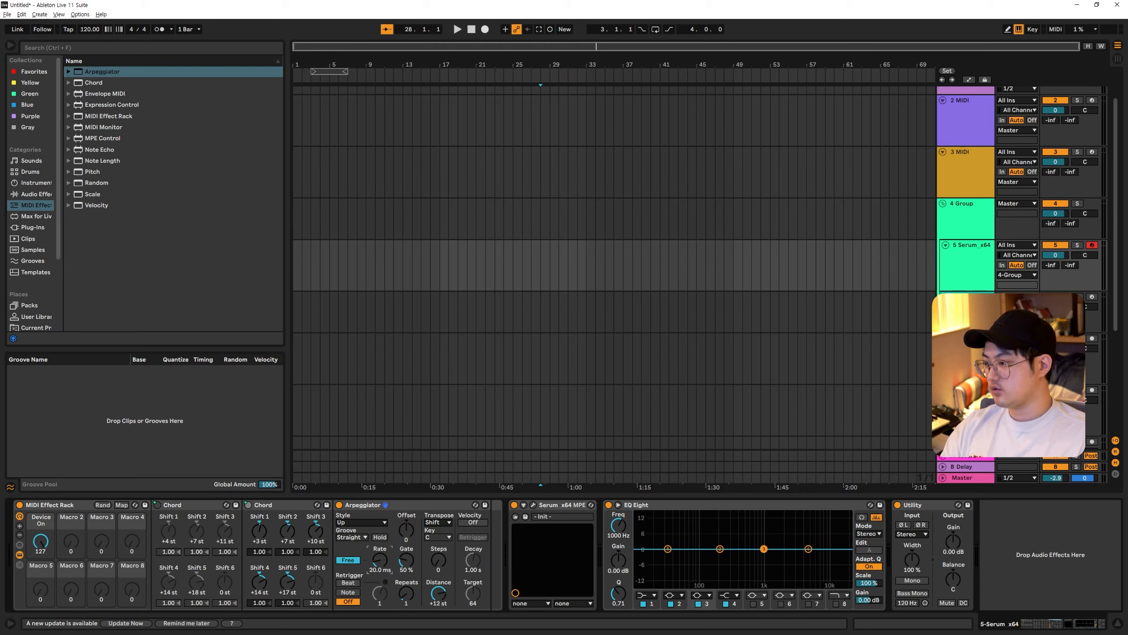
{"action": "mouse_move", "coordinate": [380, 560]}
{"action": "left_mouse_down"}
{"action": "mouse_move", "coordinate": [380, 546]}
{"action": "mouse_move", "coordinate": [380, 567]}
{"action": "left_mouse_up"}
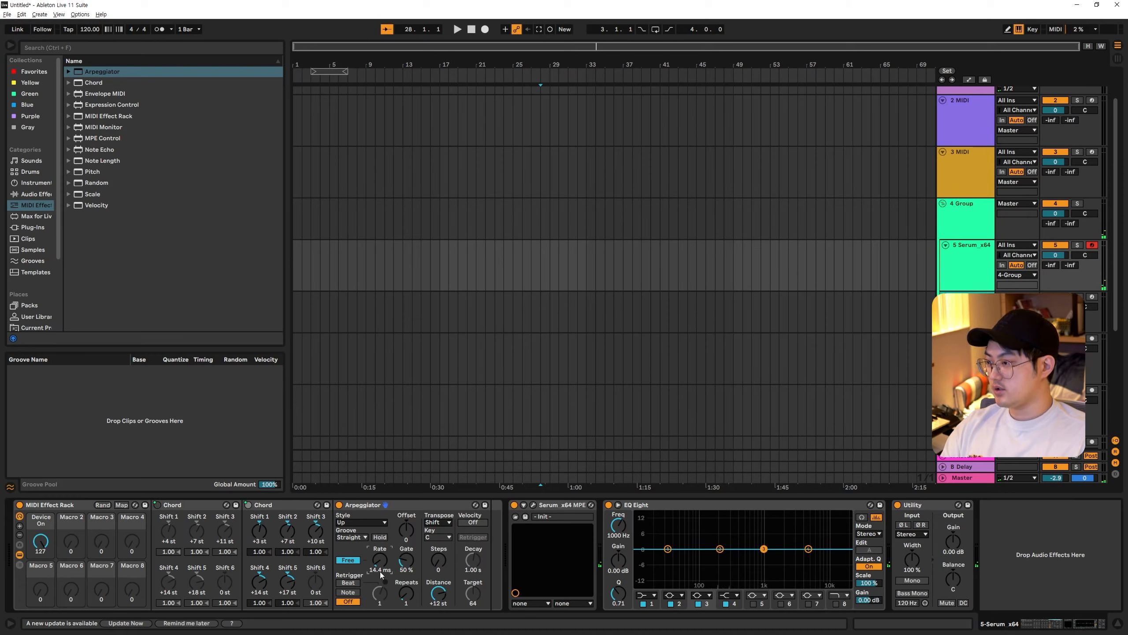
{"action": "left_click_drag", "start_coordinate": [381, 564], "coordinate": [380, 561]}
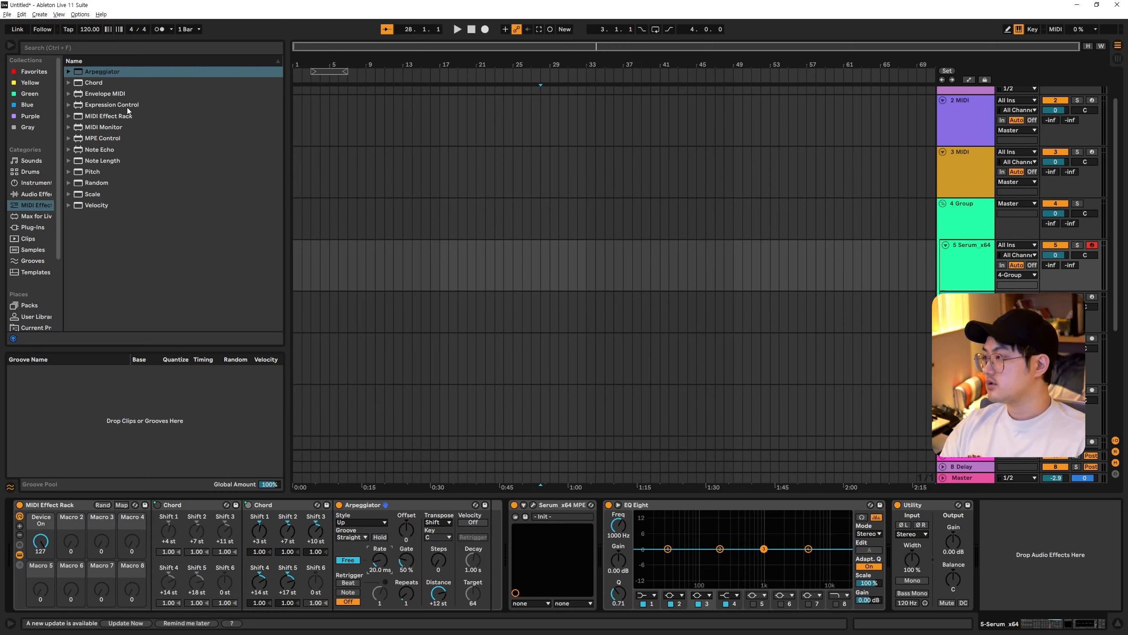
Add Expression Control after the Arpeggiator and map Velocity to the Arpeggiator's Free Rate with Min 36% and Max 0%.
{"action": "mouse_move", "coordinate": [108, 106]}
{"action": "left_mouse_down"}
{"action": "mouse_move", "coordinate": [504, 475]}
{"action": "mouse_move", "coordinate": [490, 531]}
{"action": "mouse_move", "coordinate": [514, 537]}
{"action": "left_mouse_up"}
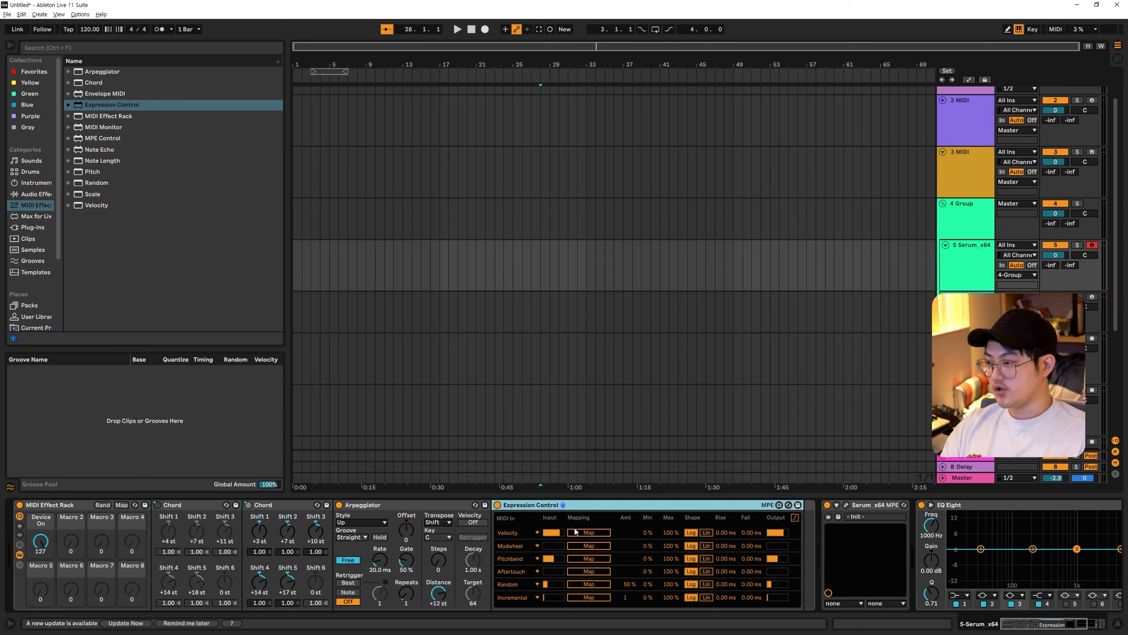
{"action": "left_click", "coordinate": [589, 533]}
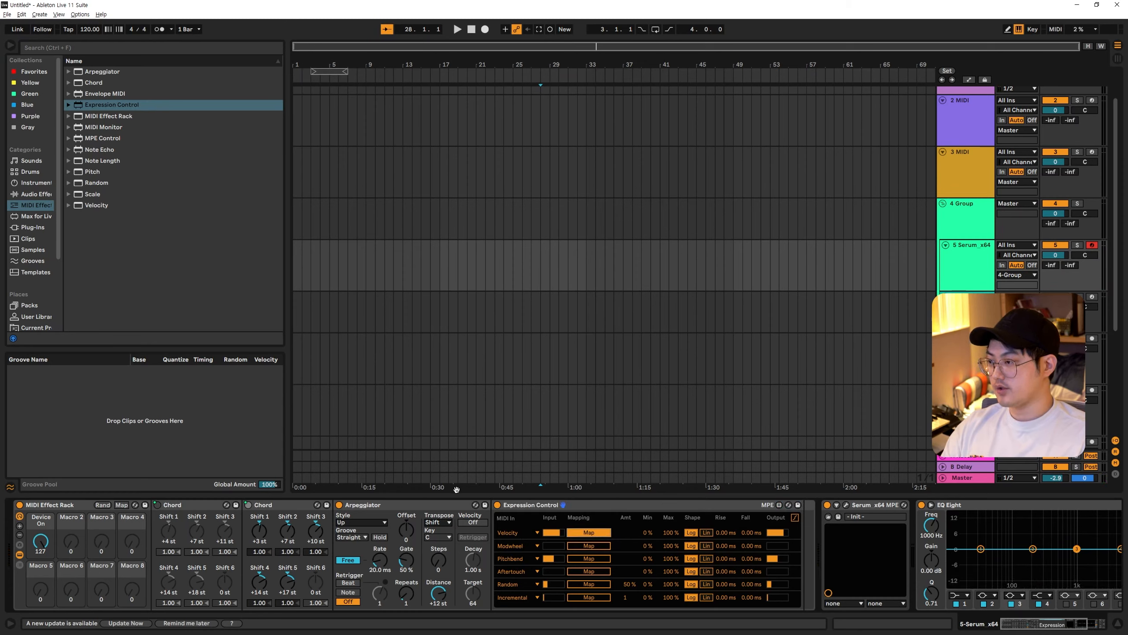
{"action": "left_click", "coordinate": [378, 562]}
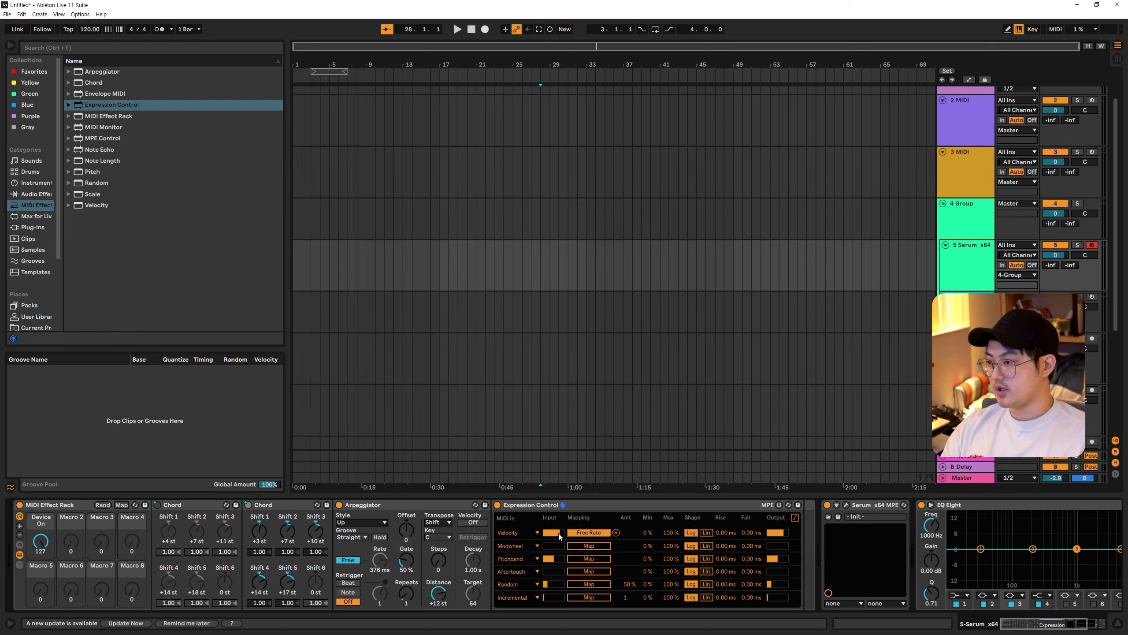
{"action": "left_click_drag", "start_coordinate": [671, 535], "coordinate": [647, 523]}
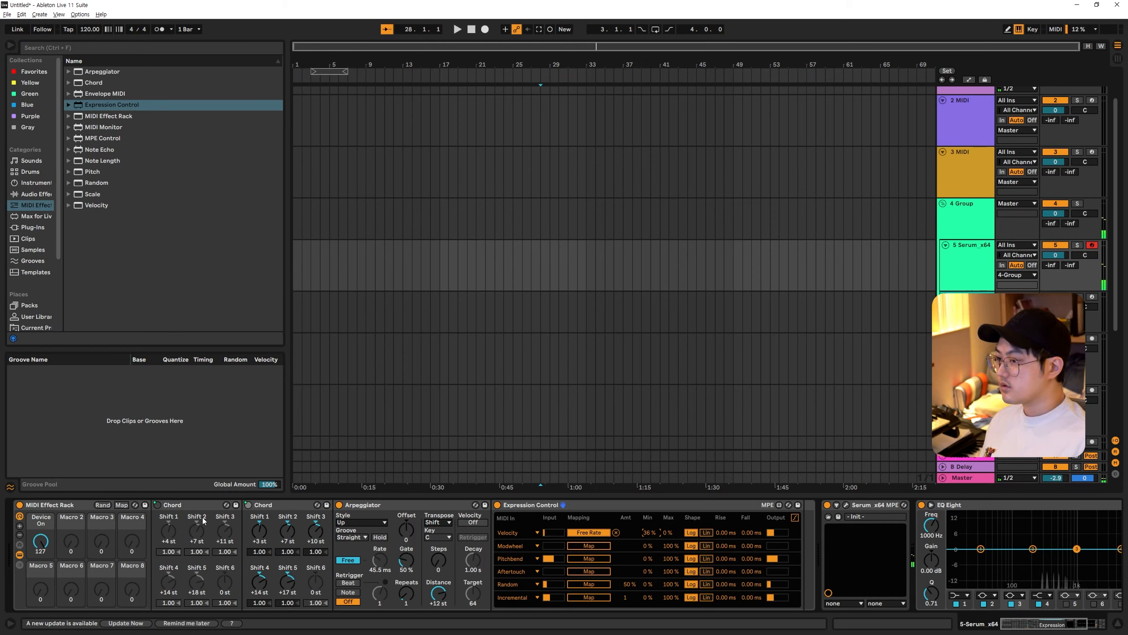
Open Serum's interface, adjust the velocity modulation on oscillator A's Level, and close the plugin window.
{"action": "left_click", "coordinate": [847, 505]}
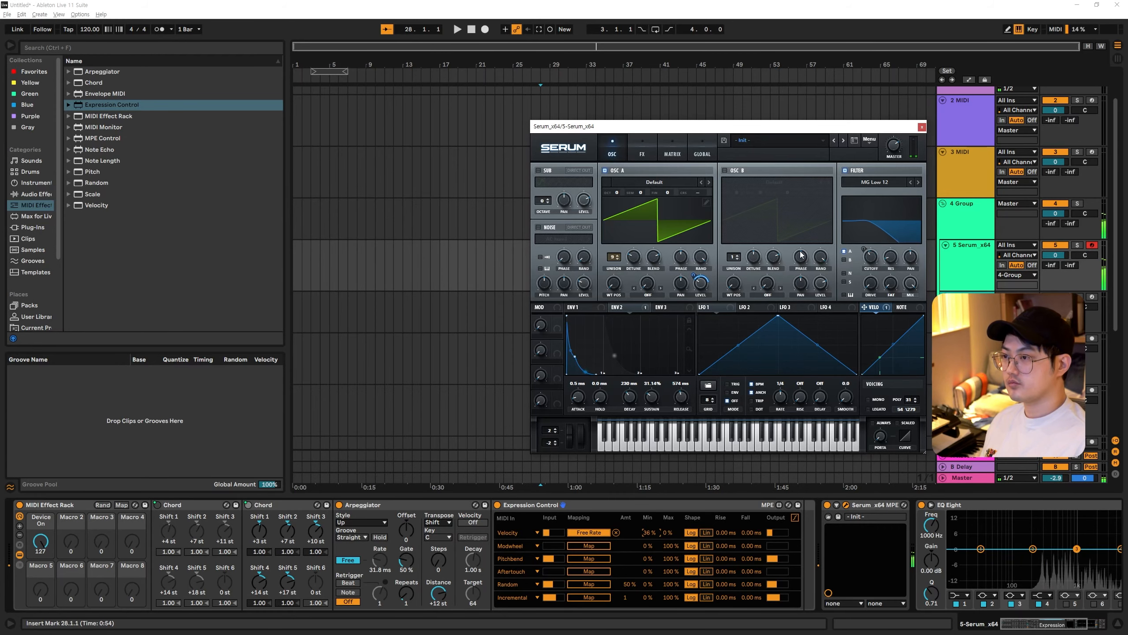
{"action": "left_click", "coordinate": [922, 127]}
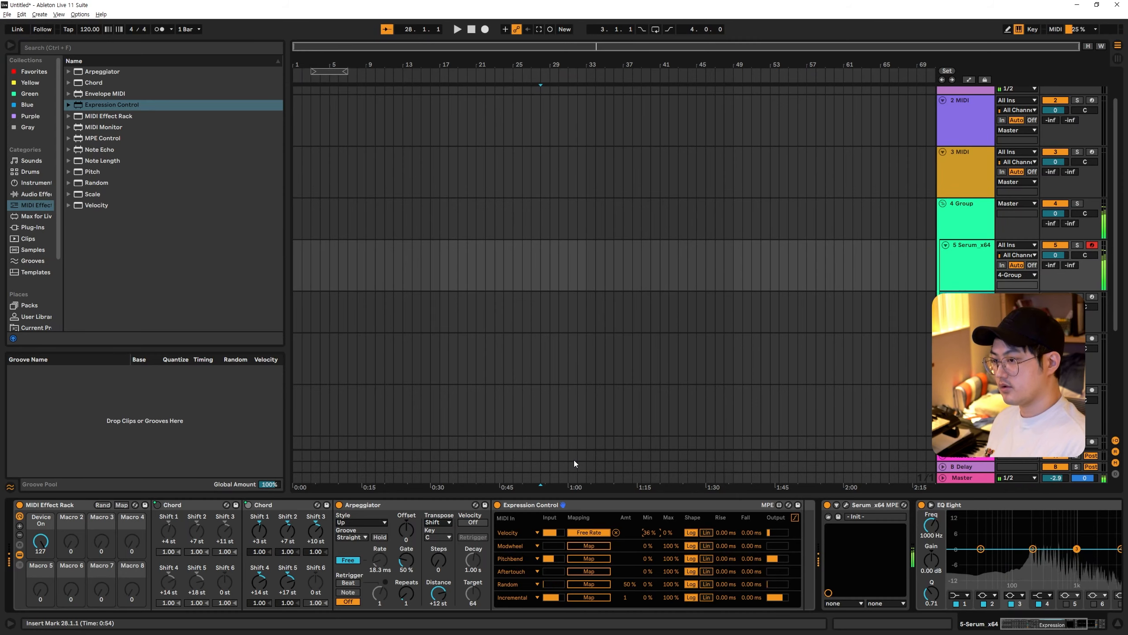
{"action": "left_click", "coordinate": [846, 506]}
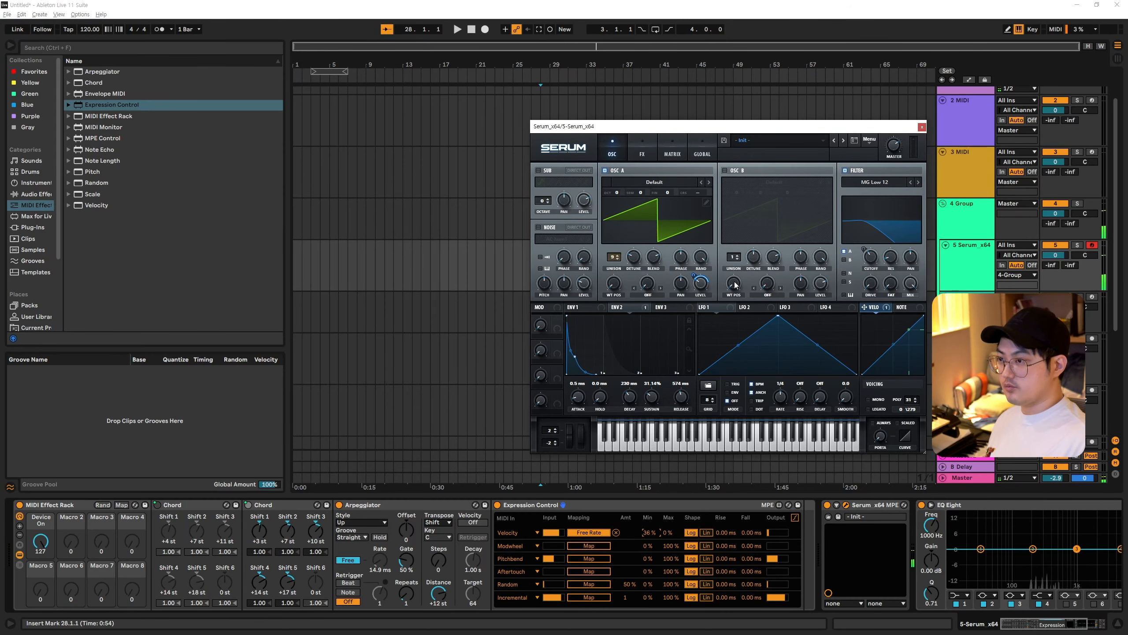
{"action": "left_click_drag", "start_coordinate": [697, 289], "coordinate": [693, 293]}
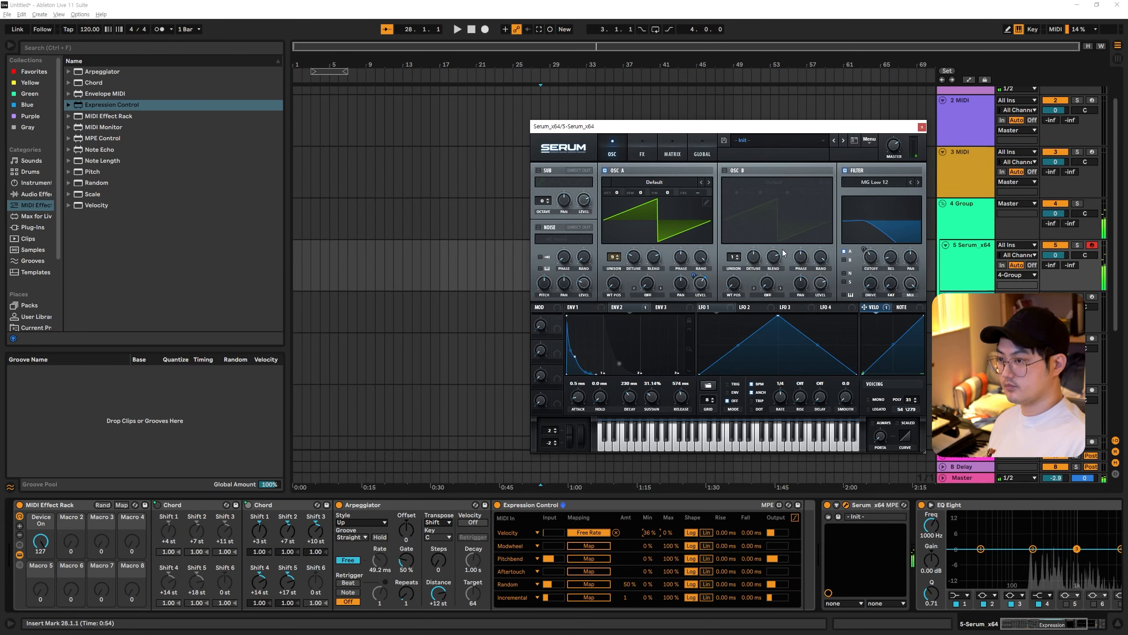
{"action": "left_click", "coordinate": [921, 127]}
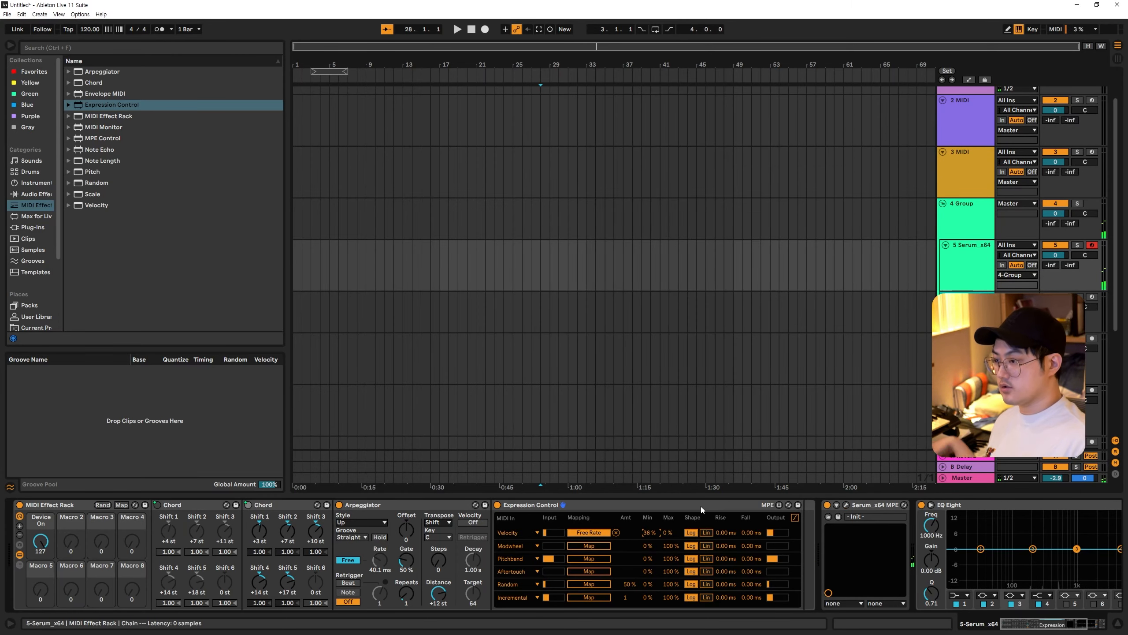
{"action": "left_click", "coordinate": [589, 504]}
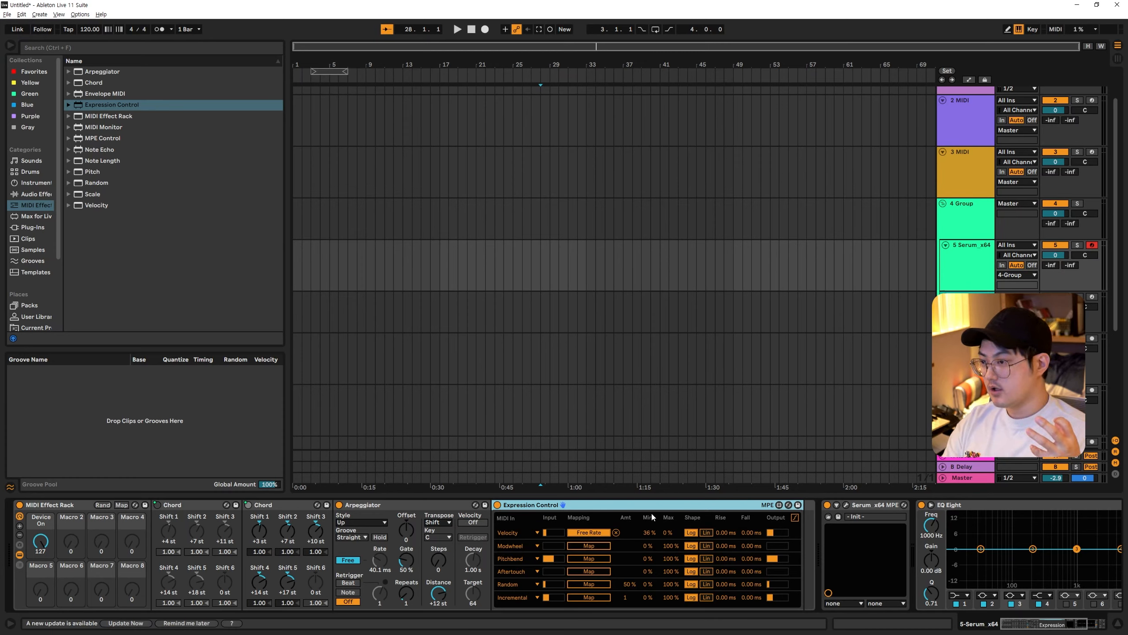
{"action": "left_click", "coordinate": [614, 265]}
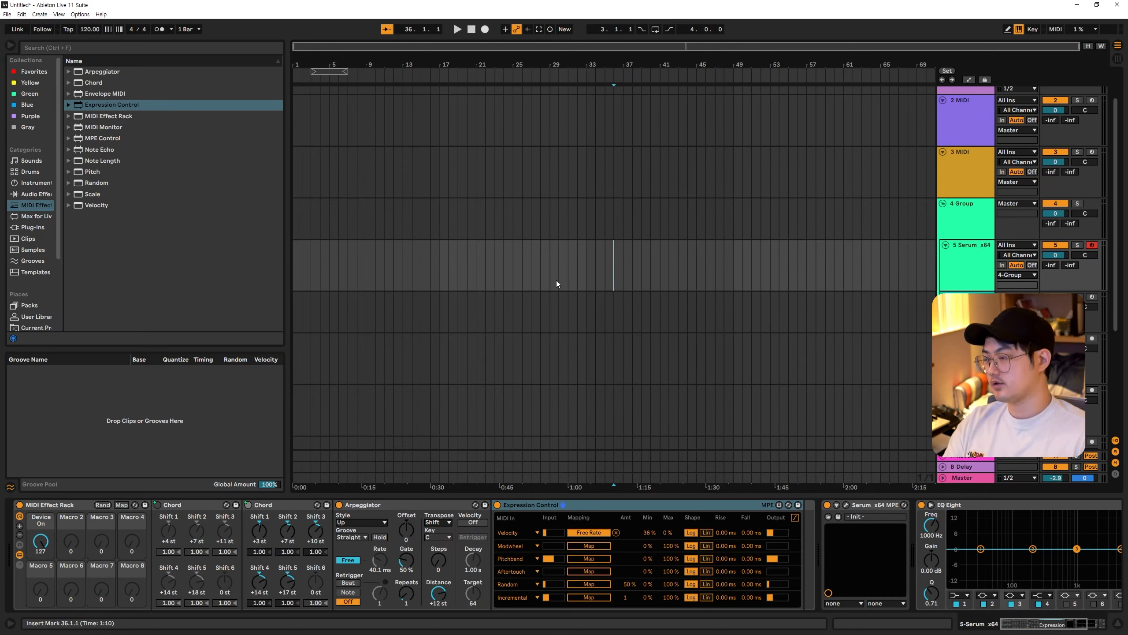
{"action": "left_click_drag", "start_coordinate": [588, 272], "coordinate": [610, 268]}
{"action": "left_click", "coordinate": [623, 269]}
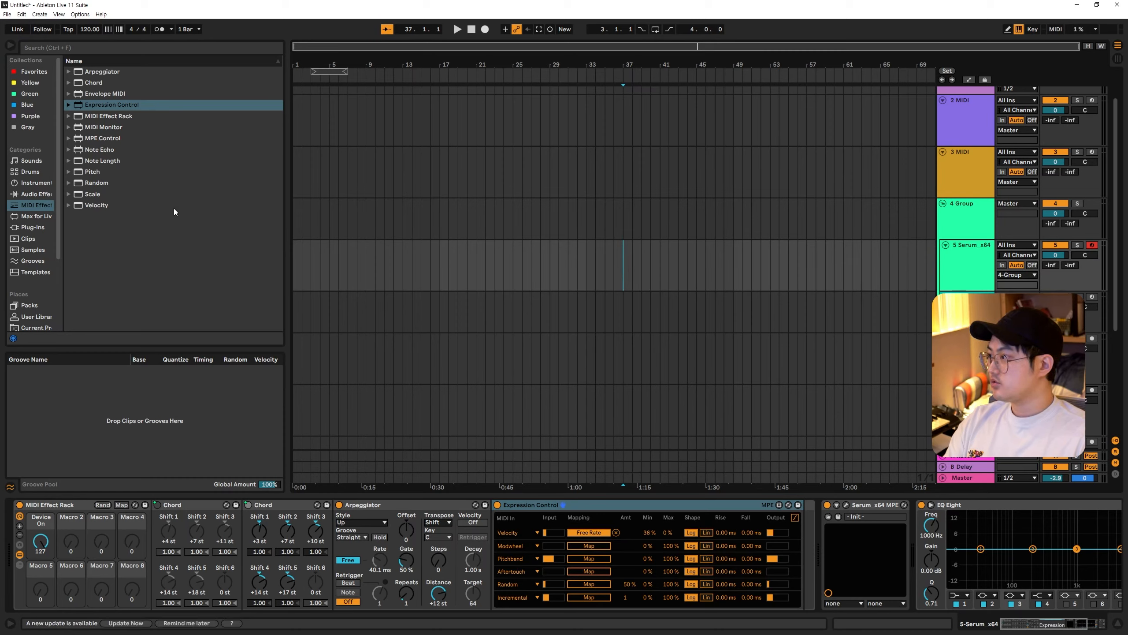
Insert a Scale device after Expression Control in the Serum track's rack and expand the list of Scale presets.
{"action": "left_click_drag", "start_coordinate": [93, 194], "coordinate": [811, 565]}
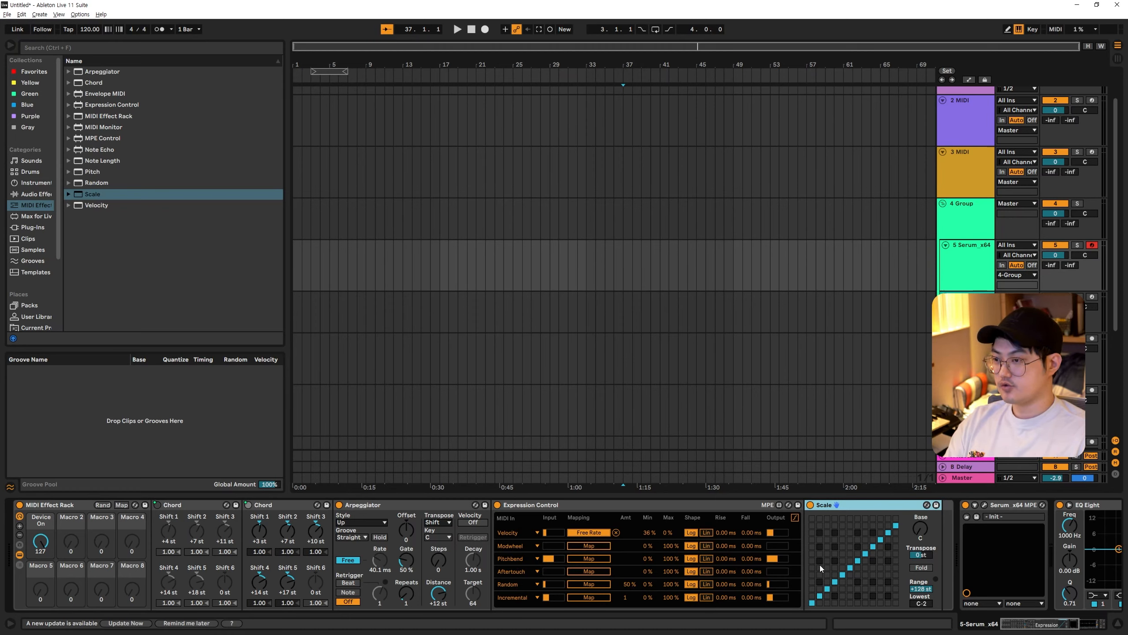
{"action": "left_click", "coordinate": [68, 196]}
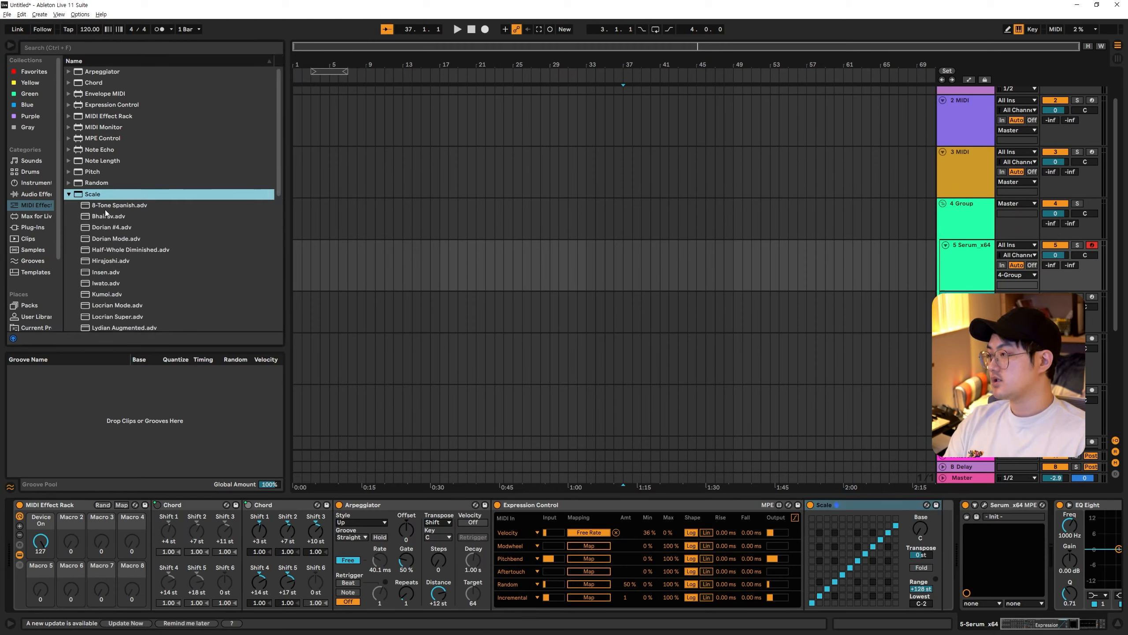
{"action": "scroll", "coordinate": [146, 234], "scroll_direction": "down", "scroll_amount": 10}
{"action": "scroll", "coordinate": [146, 234], "scroll_direction": "down", "scroll_amount": 4}
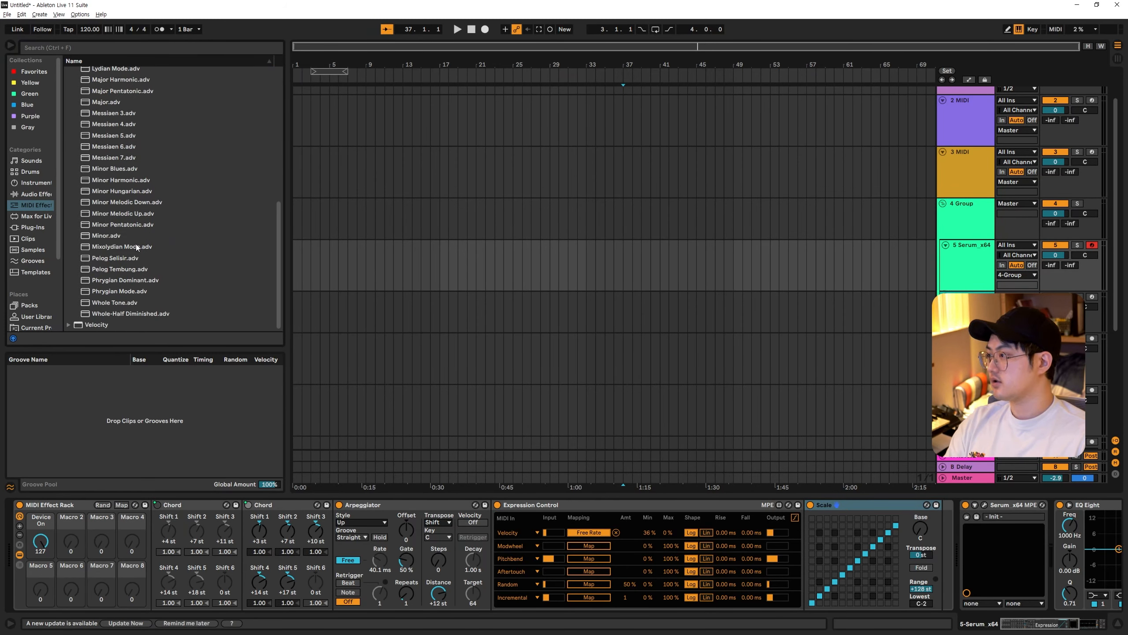
Select the second Serum track, 6-Serum_x64, and load the Minor Blues scale preset in front of its Serum instrument.
{"action": "left_click", "coordinate": [627, 310]}
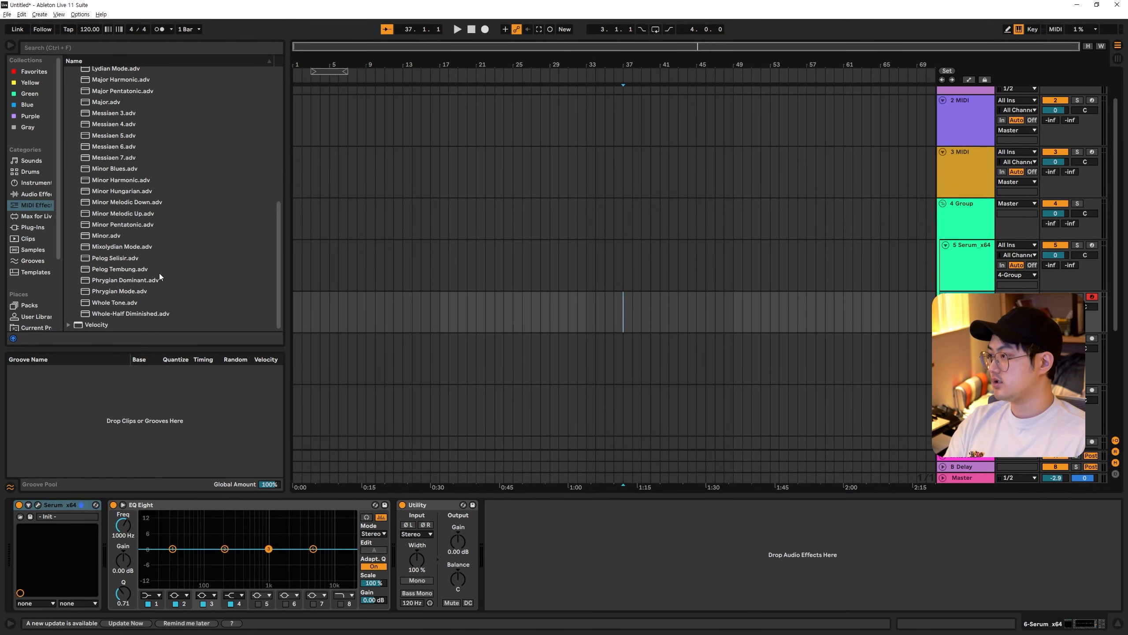
{"action": "scroll", "coordinate": [137, 259], "scroll_direction": "up", "scroll_amount": 2}
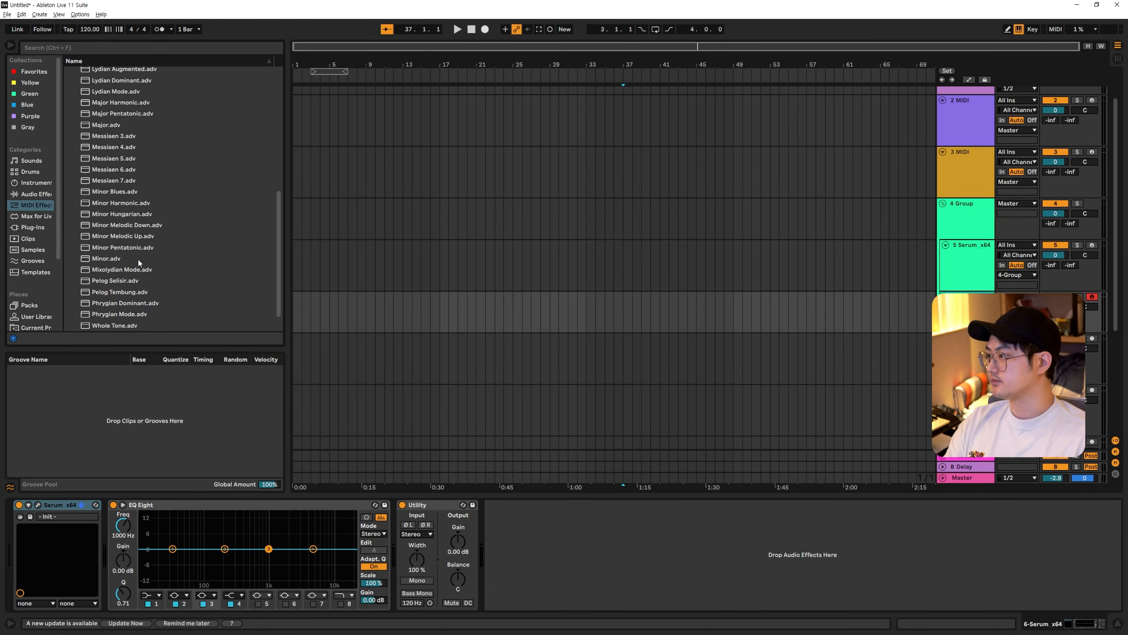
{"action": "double_click", "coordinate": [115, 188]}
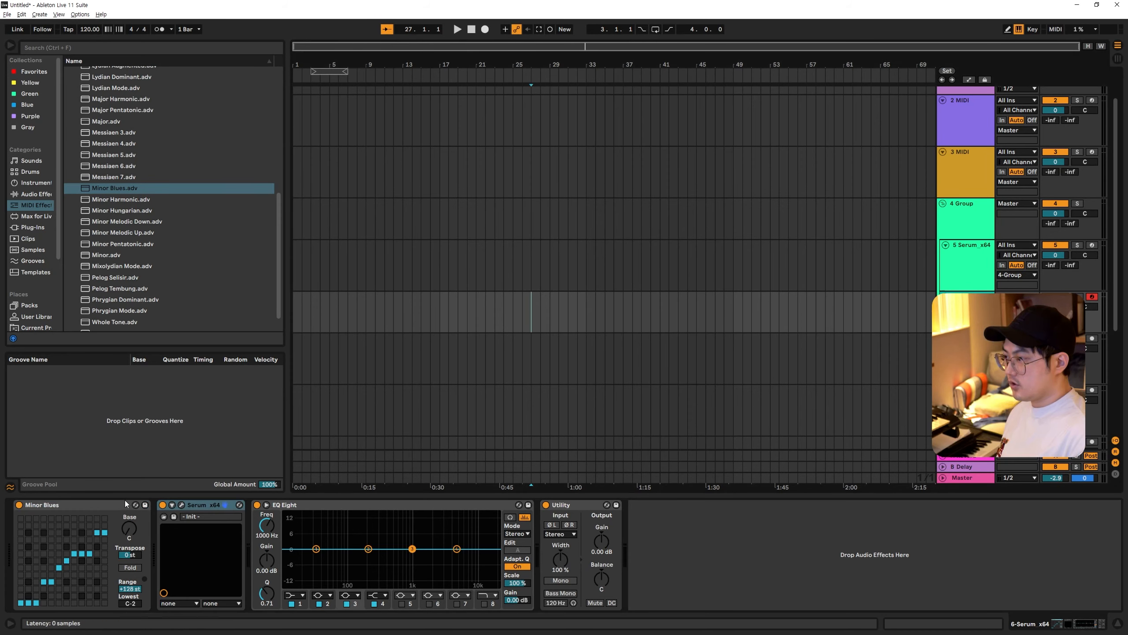
{"action": "left_click", "coordinate": [530, 342]}
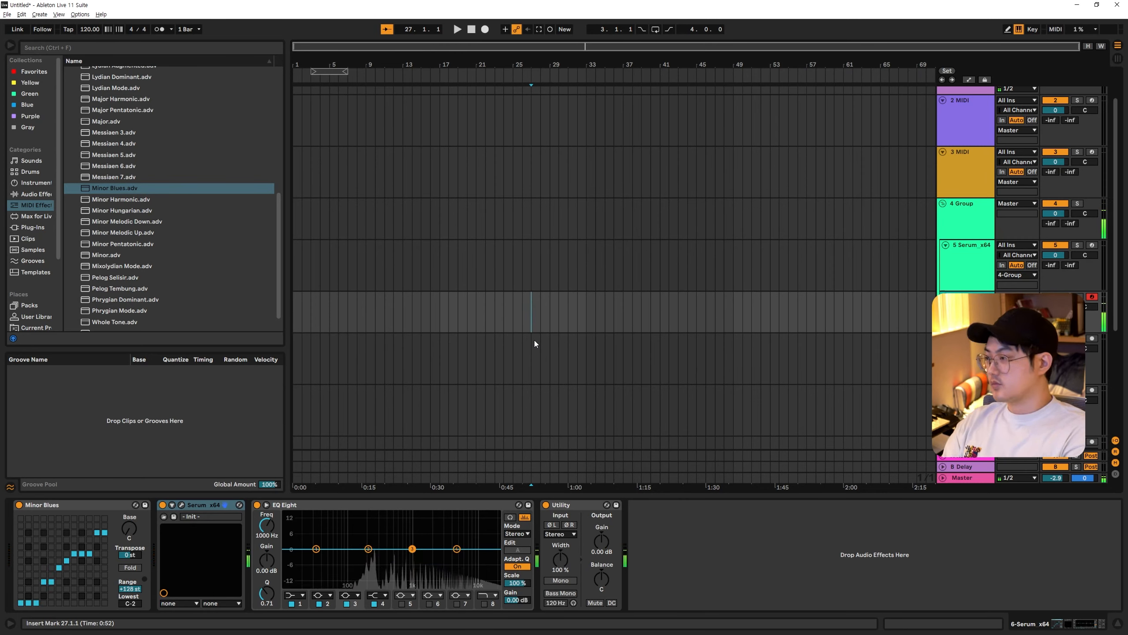
Replace the Minor Blues preset with the Major scale preset, try a different Base note, and return Base to C.
{"action": "left_click", "coordinate": [106, 255]}
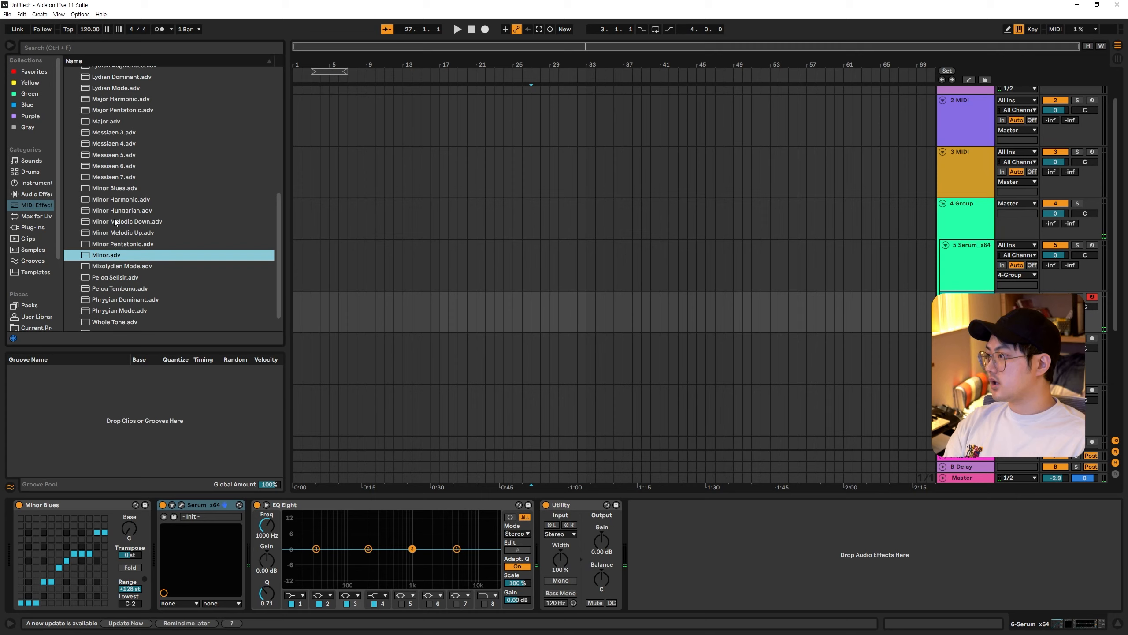
{"action": "left_click", "coordinate": [109, 125]}
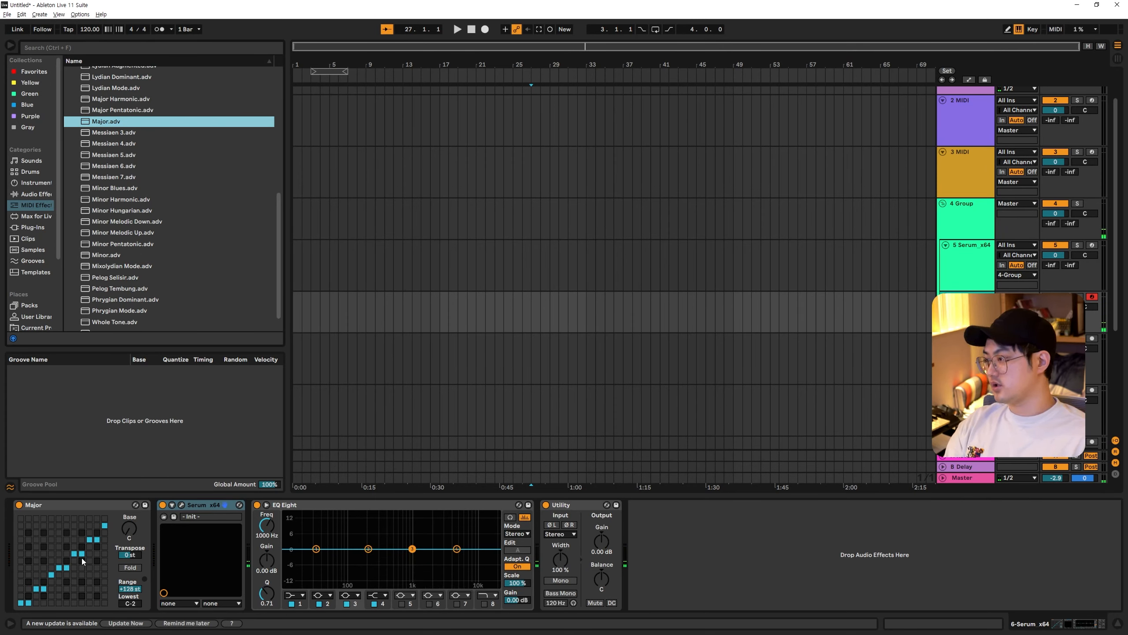
{"action": "left_click_drag", "start_coordinate": [132, 533], "coordinate": [132, 524]}
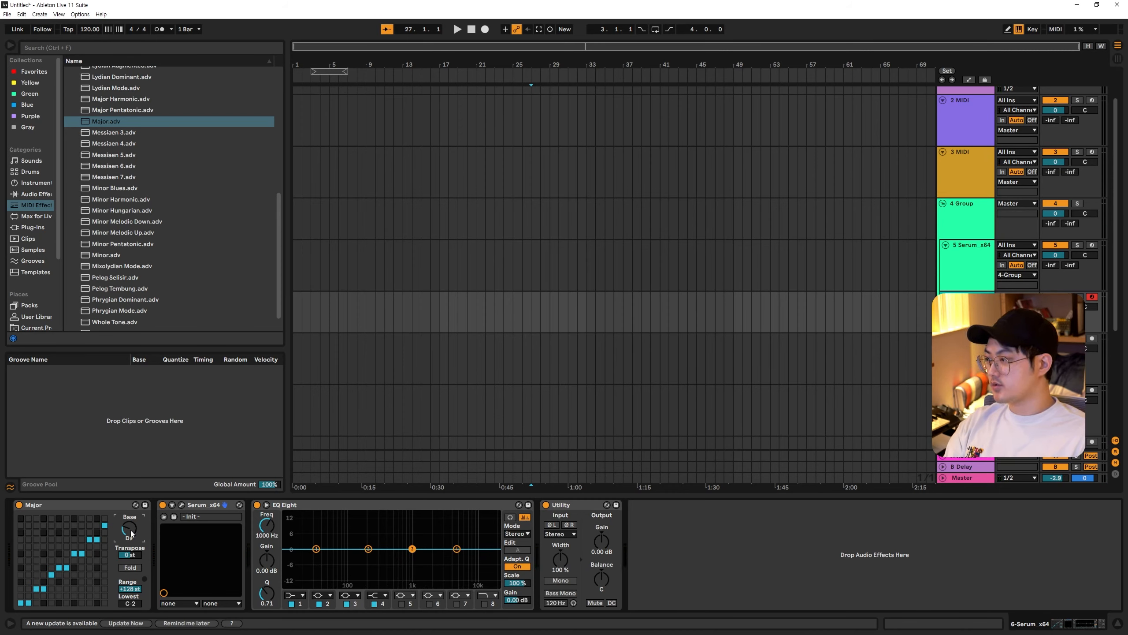
{"action": "left_click_drag", "start_coordinate": [132, 524], "coordinate": [132, 533]}
{"action": "left_click", "coordinate": [69, 507]}
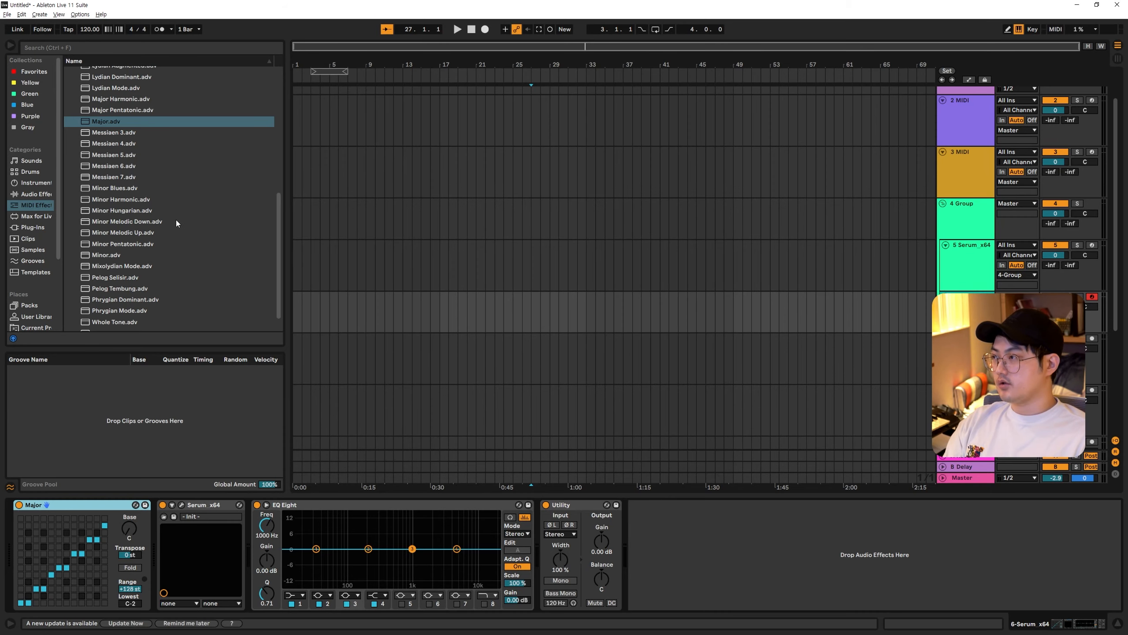
Add a default Scale device between the Major scale and Serum, collapse the Scale presets, and select the new device.
{"action": "scroll", "coordinate": [177, 223], "scroll_direction": "up", "scroll_amount": 5}
{"action": "double_click", "coordinate": [89, 108]}
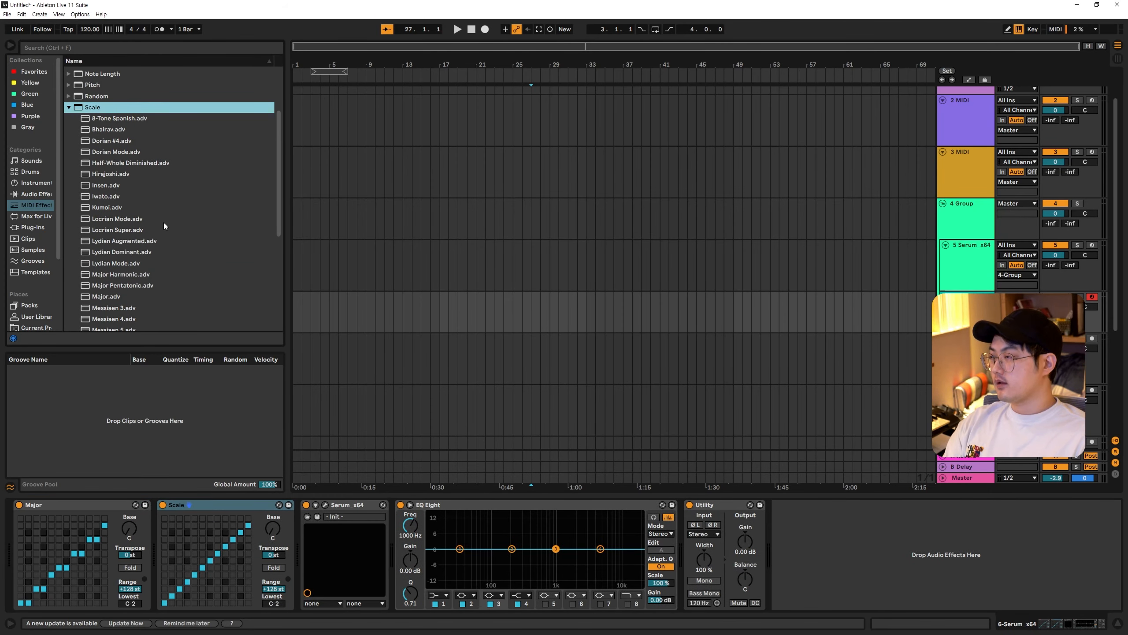
{"action": "left_click", "coordinate": [69, 108]}
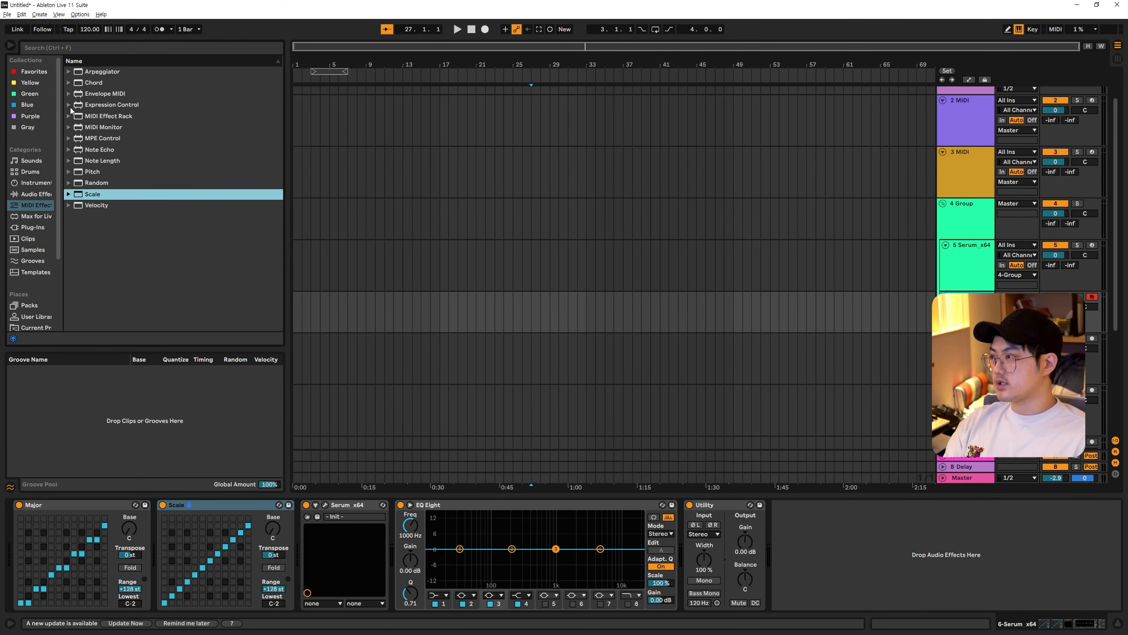
{"action": "left_click", "coordinate": [219, 507]}
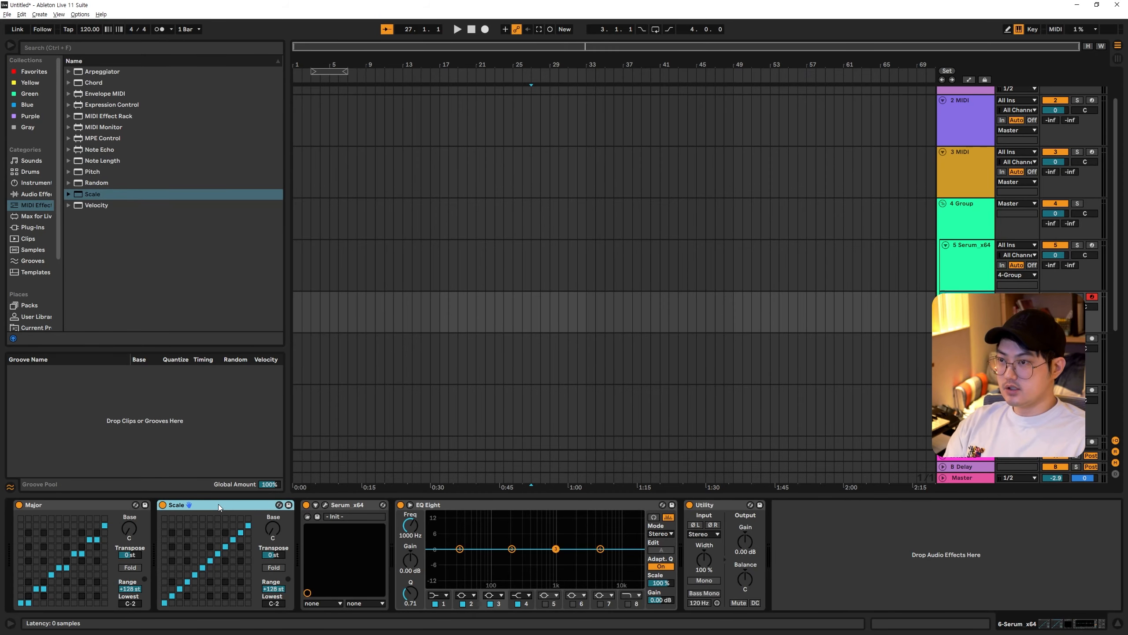
Return to the 5-Serum_x64 track with the chord devices and select its whole MIDI Effect Rack.
{"action": "left_click", "coordinate": [541, 272]}
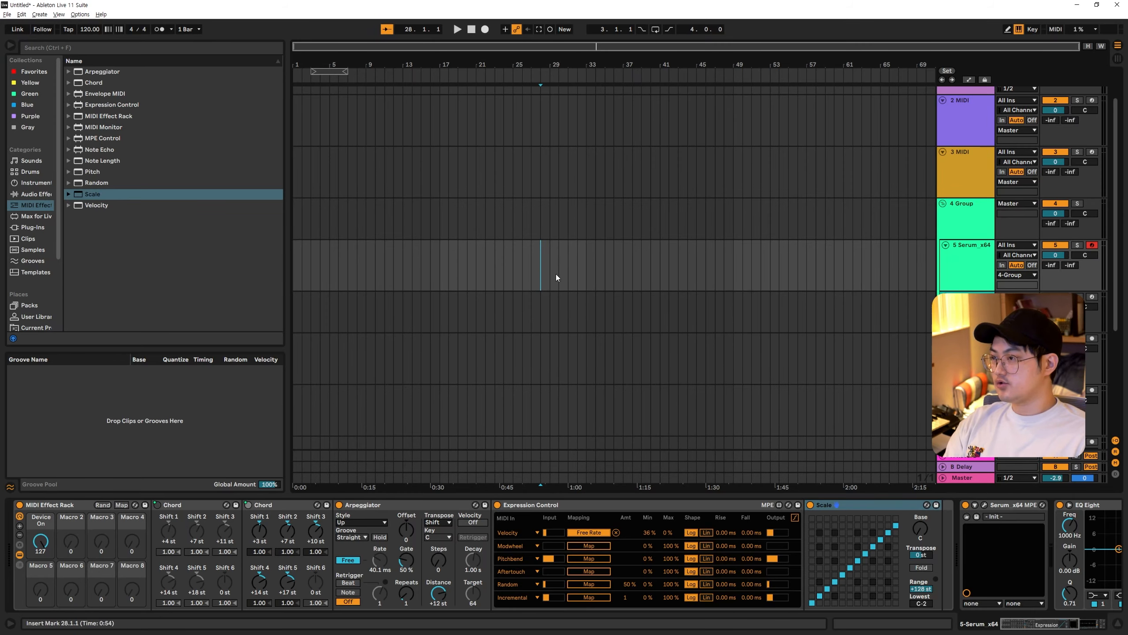
{"action": "scroll", "coordinate": [558, 277], "scroll_direction": "up", "scroll_amount": 3}
{"action": "left_click", "coordinate": [544, 272]}
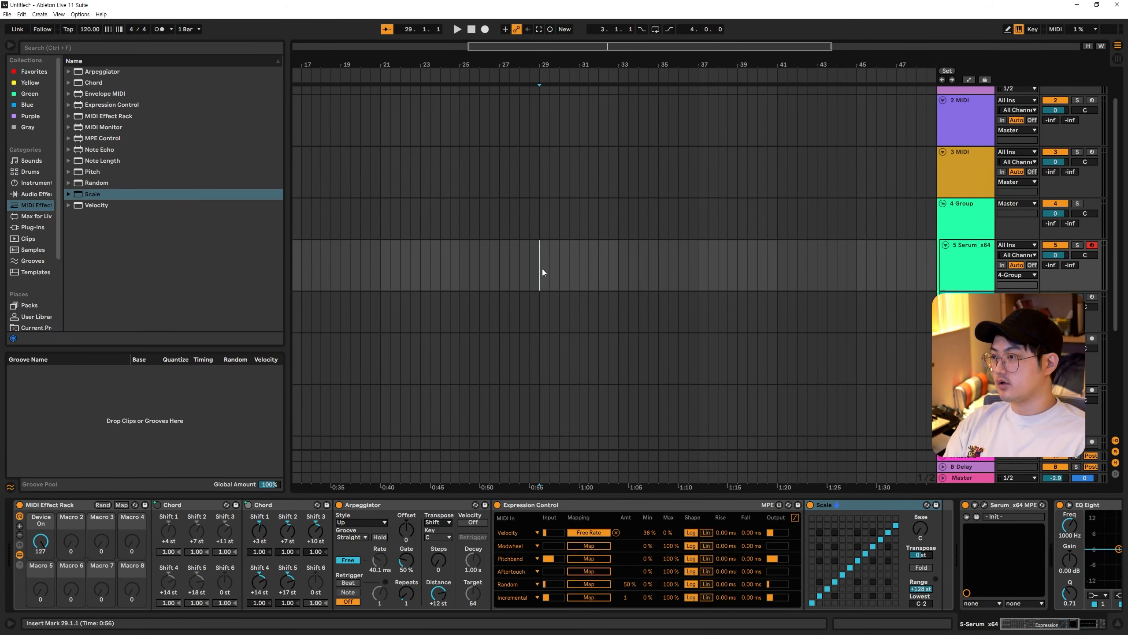
{"action": "scroll", "coordinate": [575, 274], "scroll_direction": "up", "scroll_amount": 2}
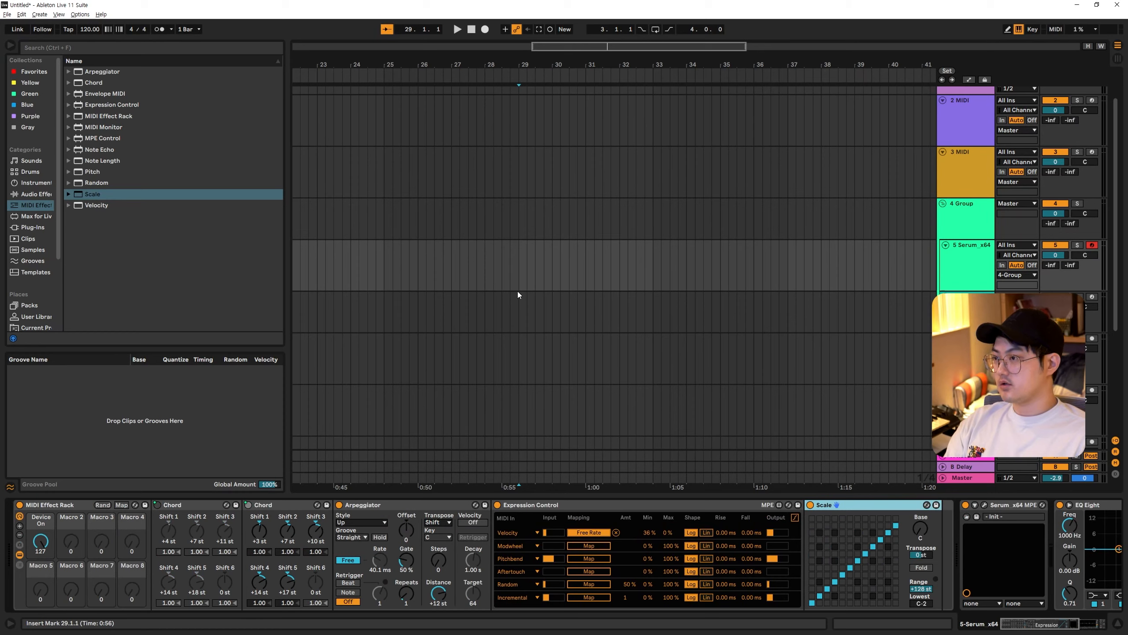
{"action": "left_click", "coordinate": [579, 264]}
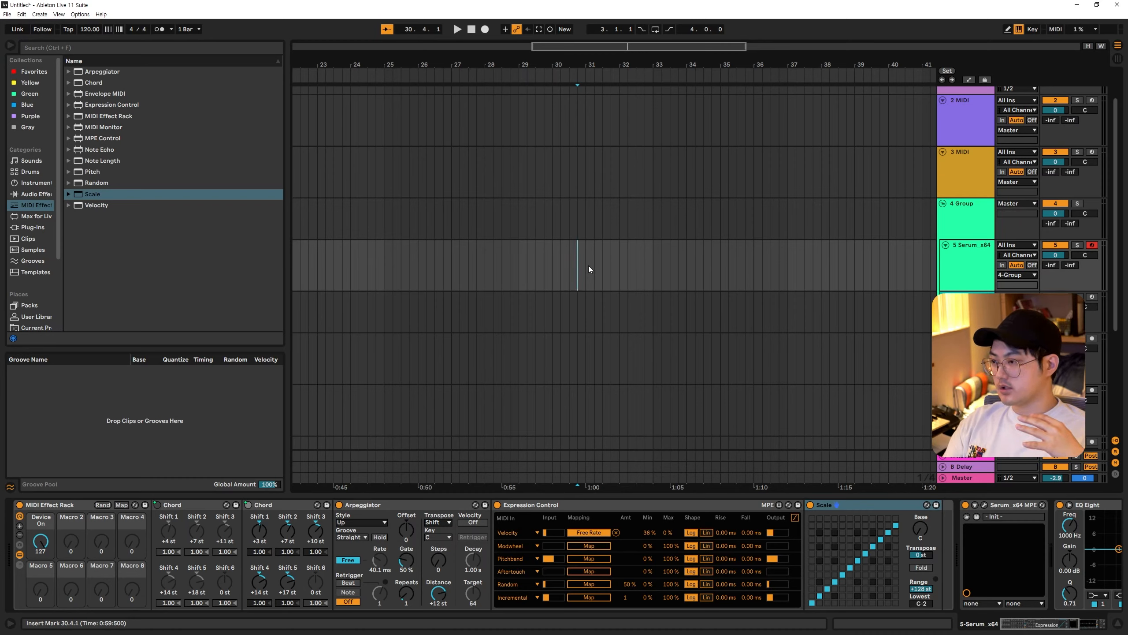
{"action": "left_click", "coordinate": [67, 506]}
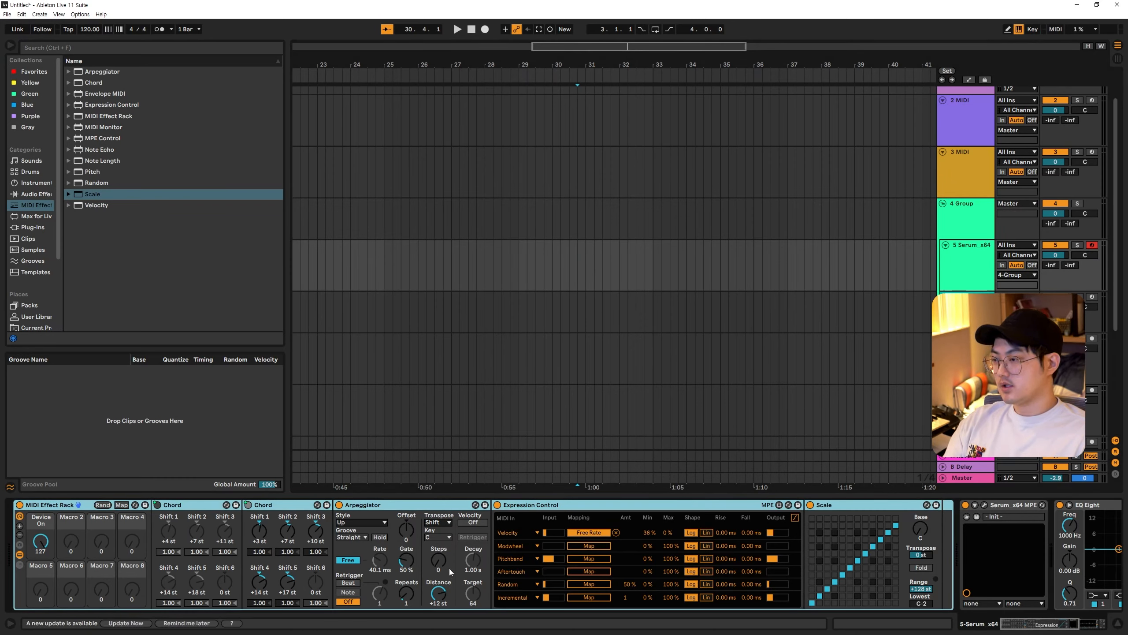